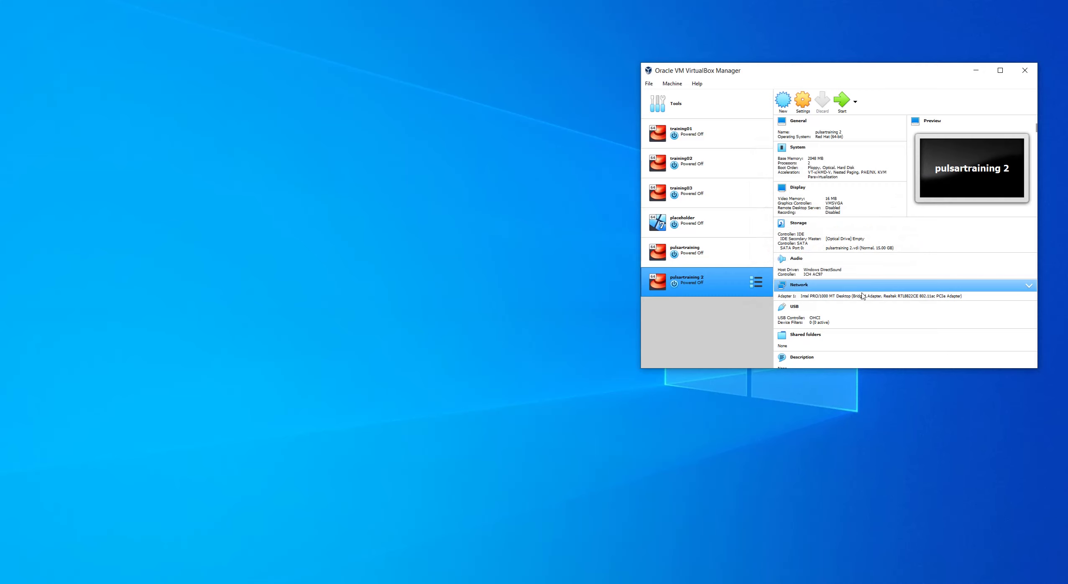
Create a full clone of the pulsartraining virtual machine named pulsartraining 3.
click(695, 260)
right_click(694, 263)
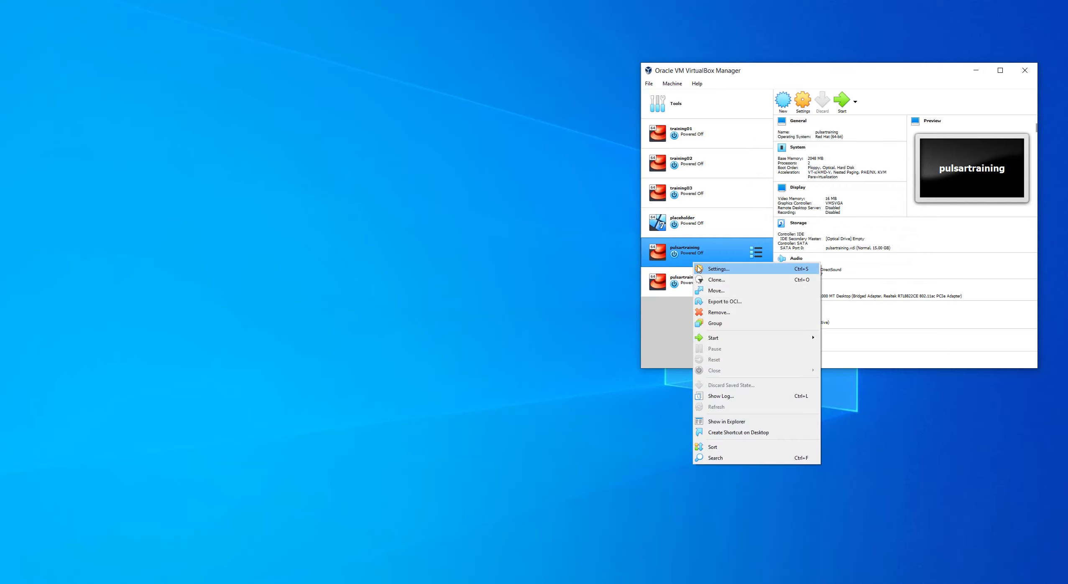
click(707, 280)
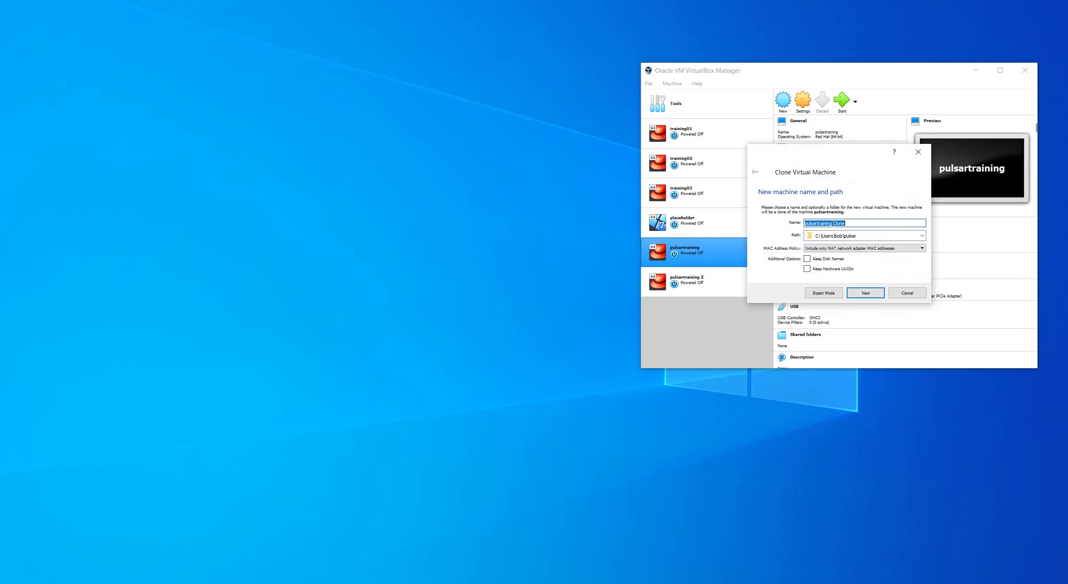
click(833, 223)
drag(832, 223, 926, 228)
text(3)
click(865, 293)
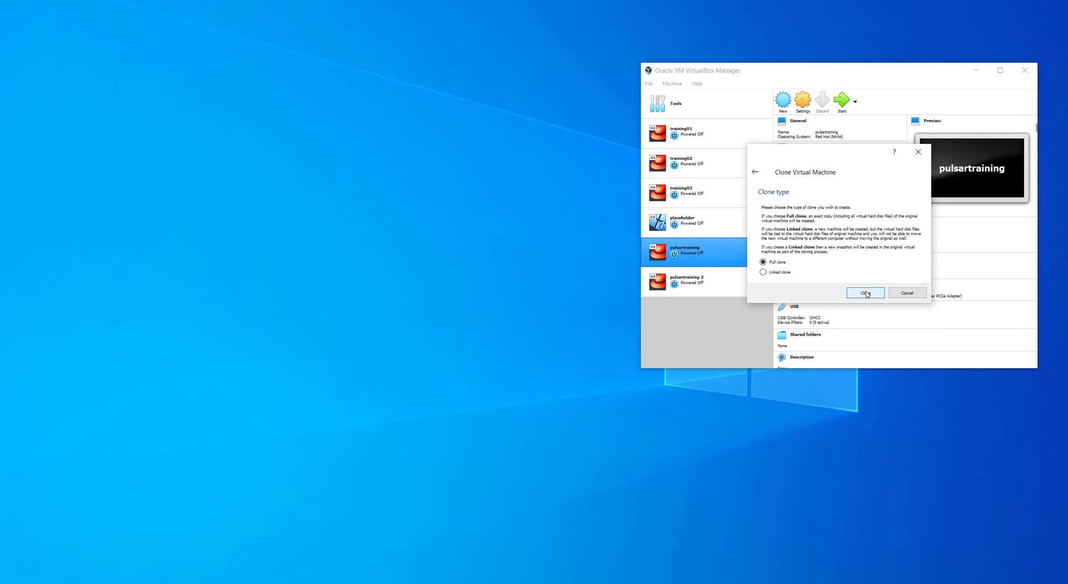
click(865, 292)
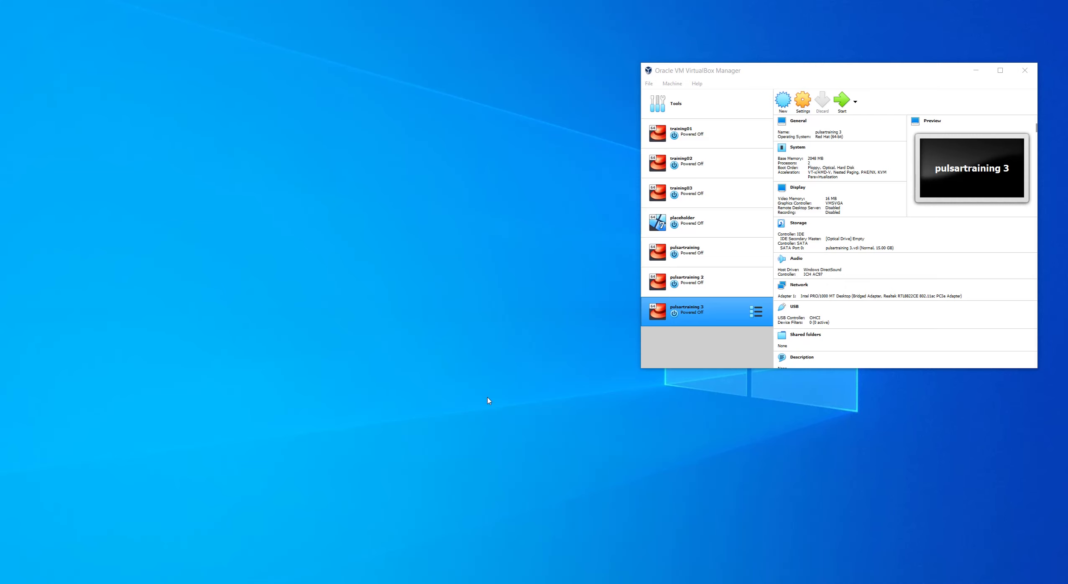
Rename the original pulsartraining virtual machine as pulsartraining 1 in its settings.
right_click(732, 255)
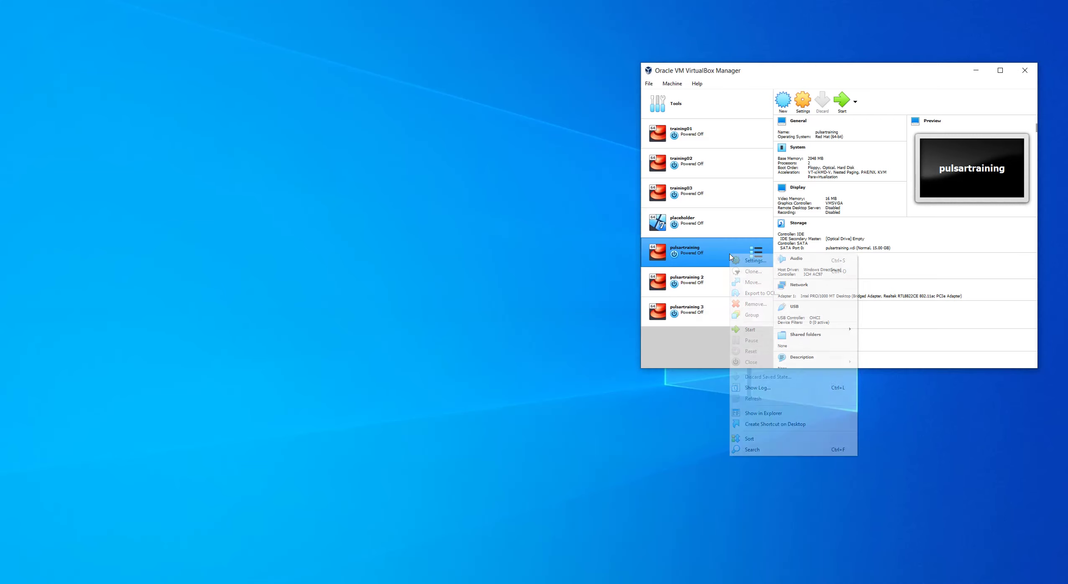
click(738, 259)
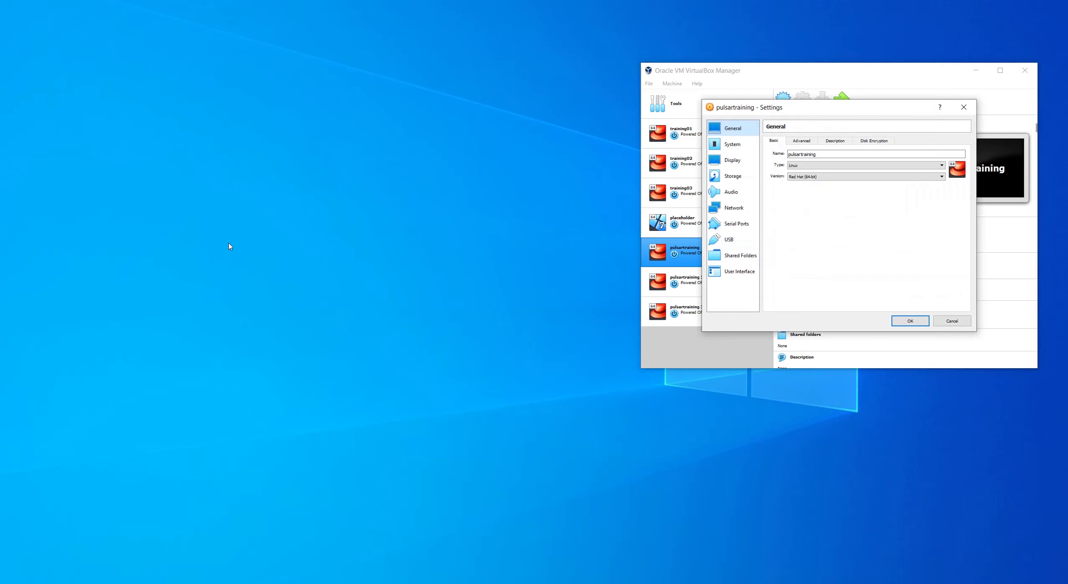
click(833, 154)
text(1)
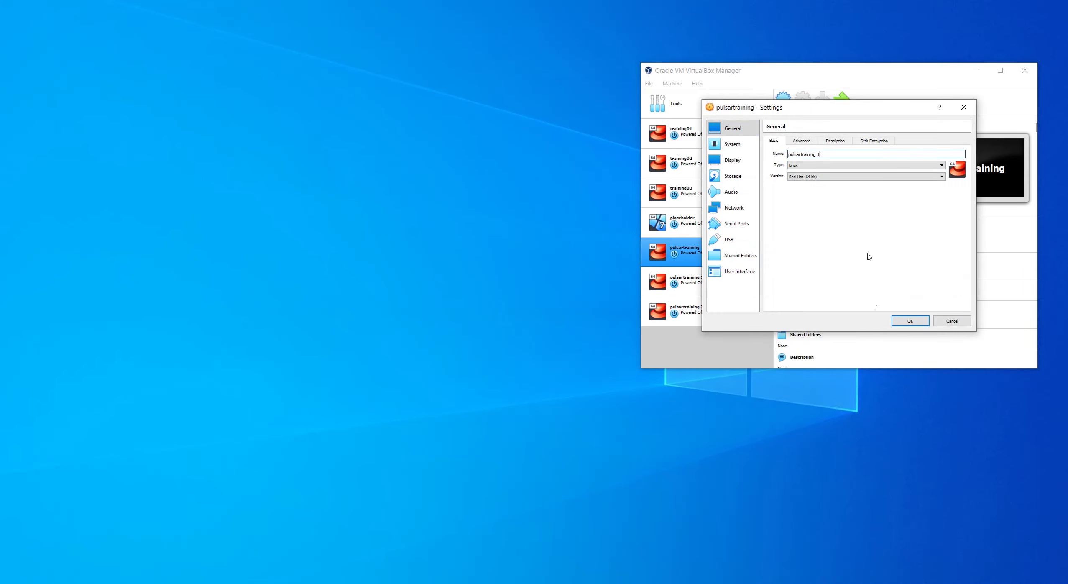
click(897, 320)
Start the pulsartraining 1 virtual machine with a normal start.
click(713, 278)
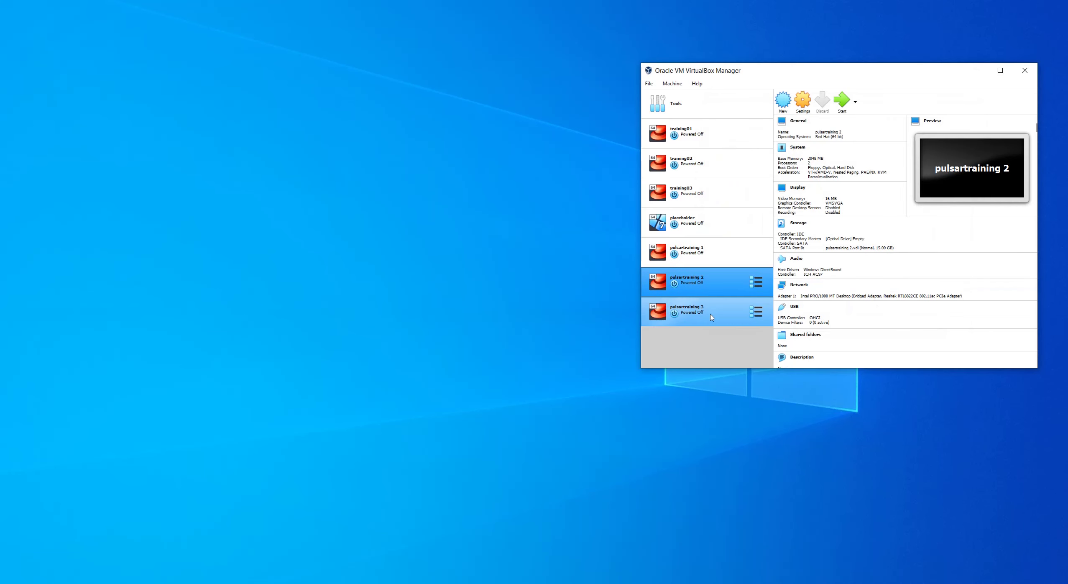
right_click(715, 257)
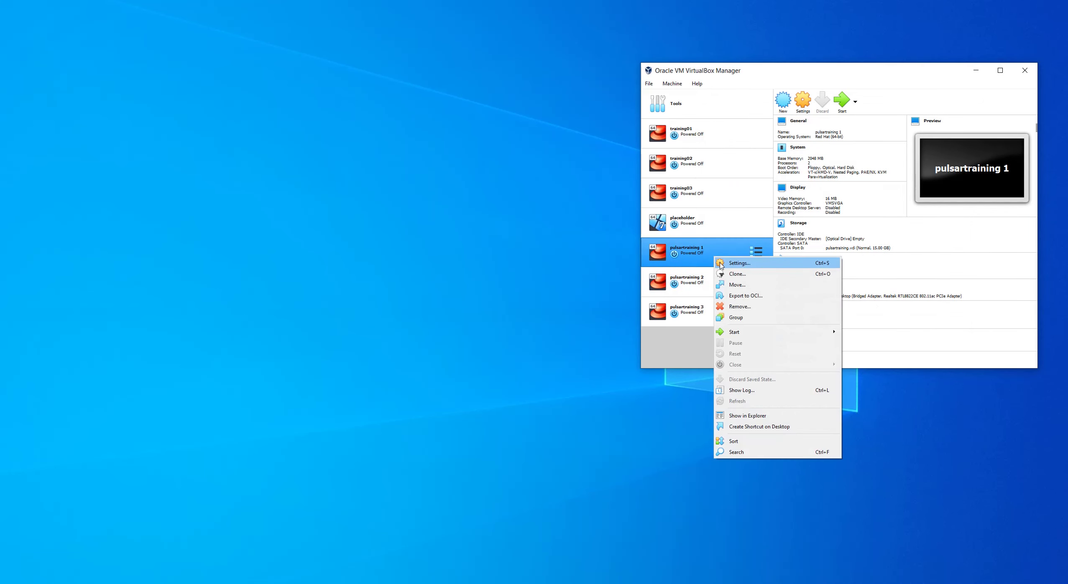
mouse_move(749, 335)
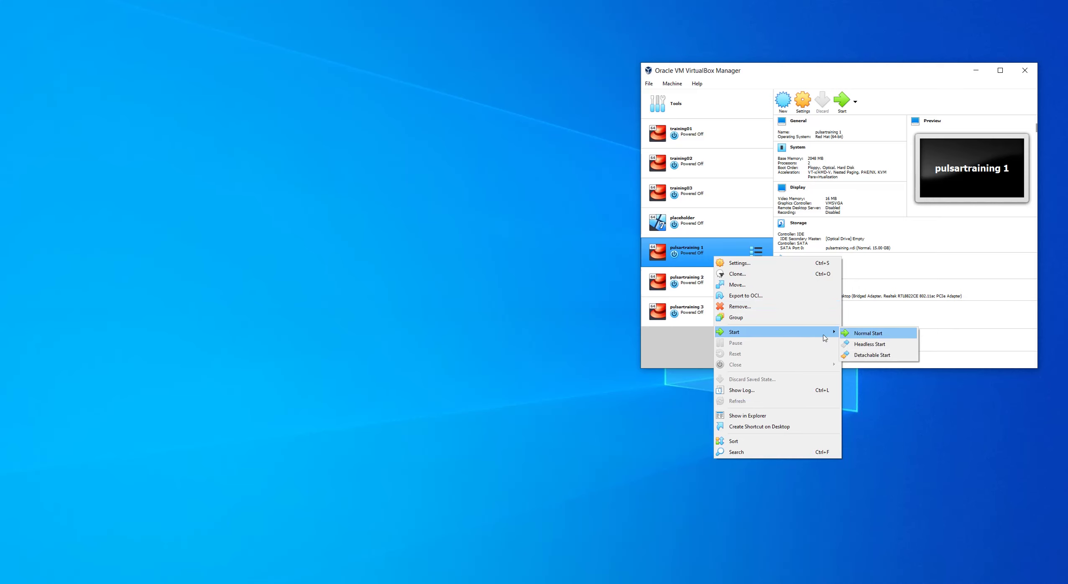
click(864, 333)
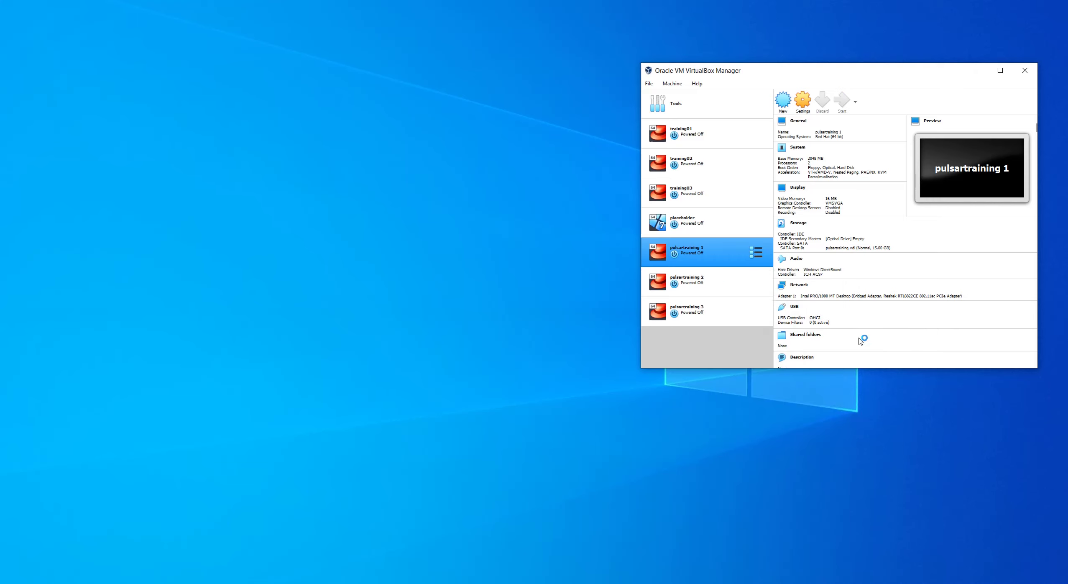
Start the pulsartraining 2 and pulsartraining 3 virtual machines, moving each new window clear of the others.
click(710, 289)
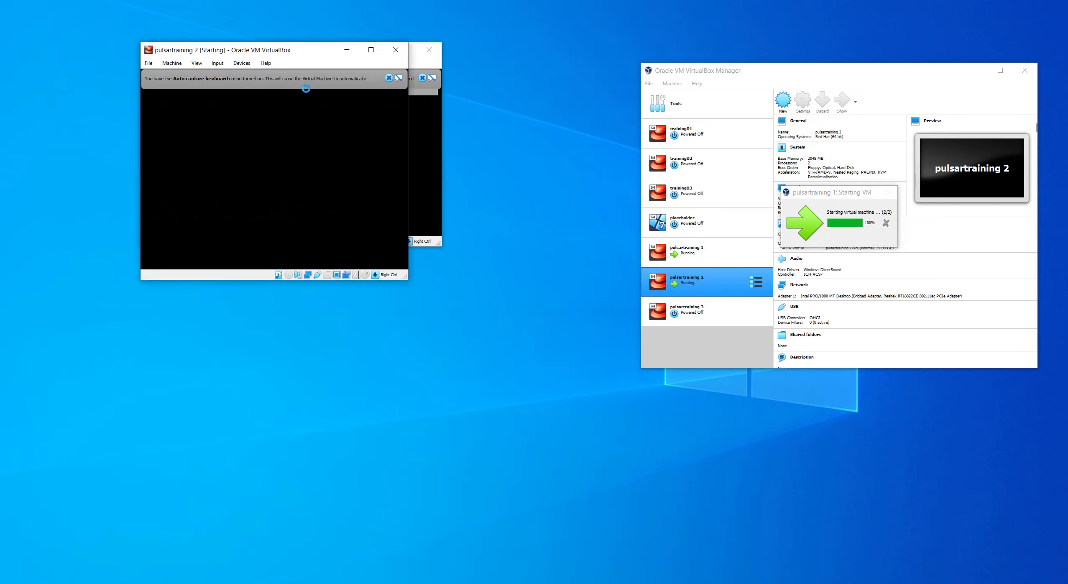
drag(283, 49, 403, 123)
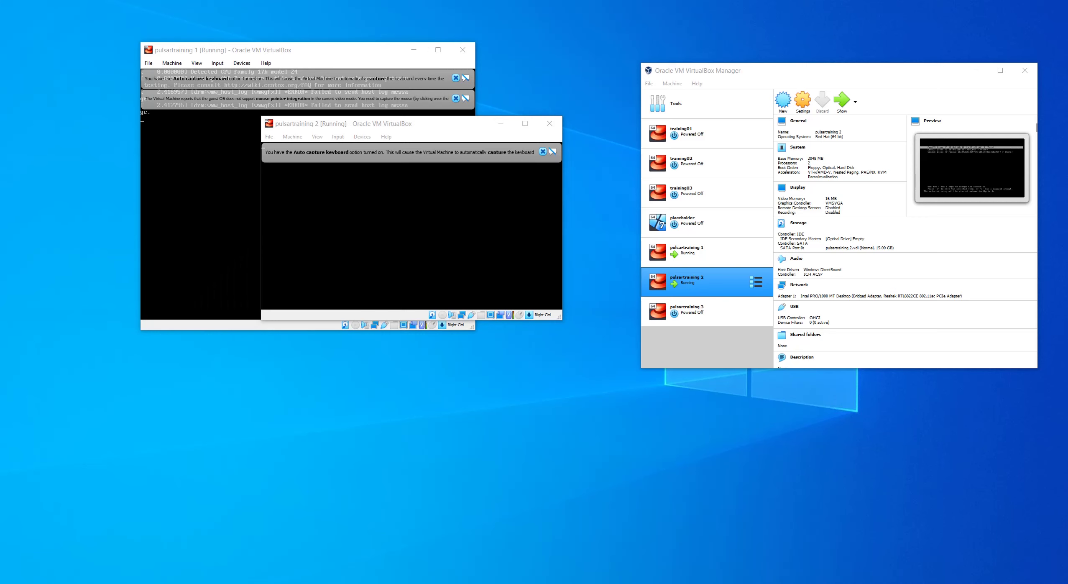
click(694, 311)
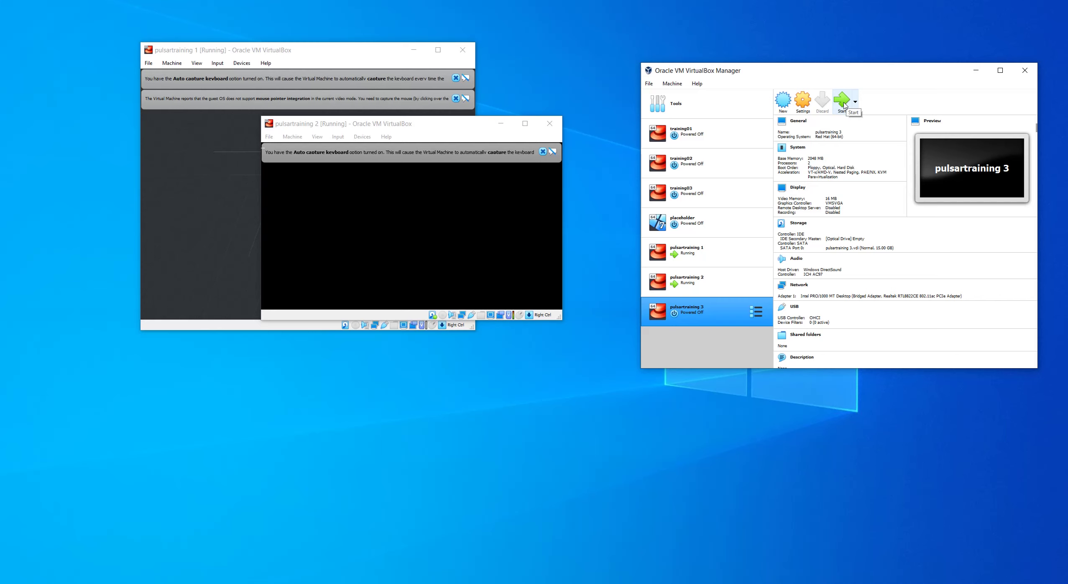
click(843, 102)
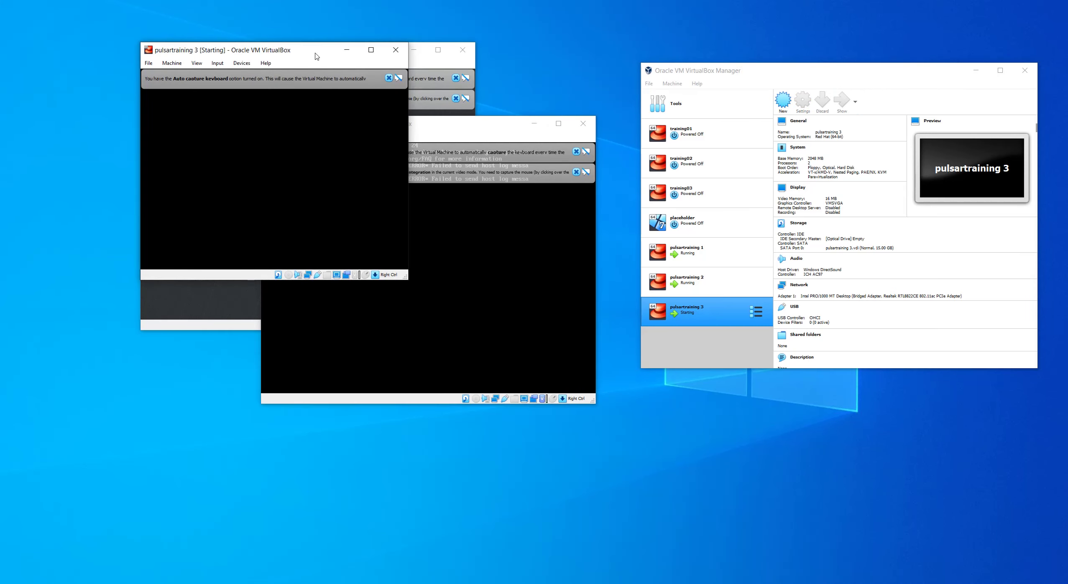
drag(304, 54, 523, 184)
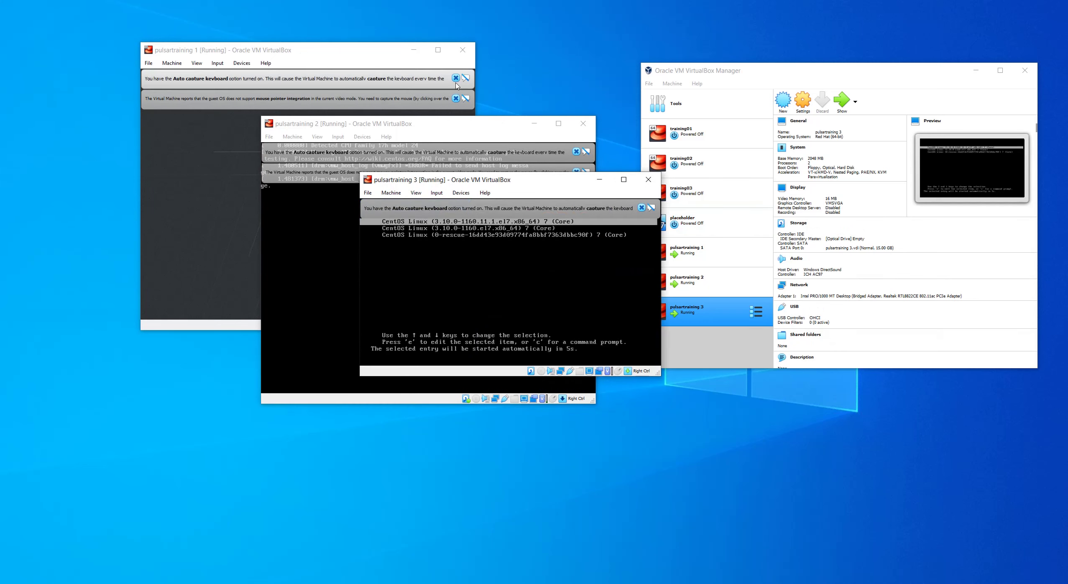
Dismiss the keyboard capture and mouse integration notices in the three booting virtual machine windows.
click(456, 78)
click(456, 78)
click(576, 151)
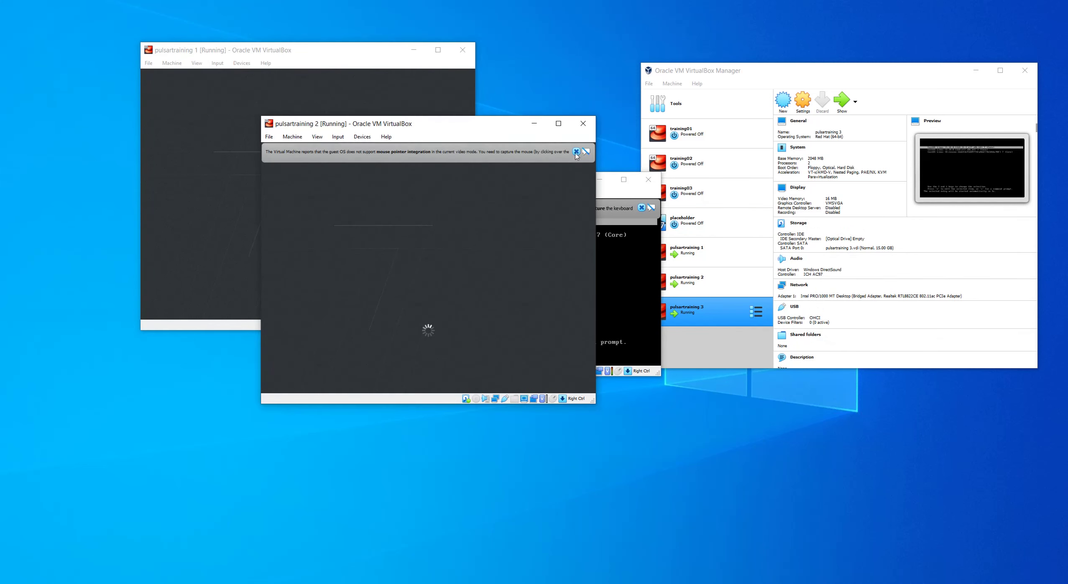
click(576, 152)
click(607, 192)
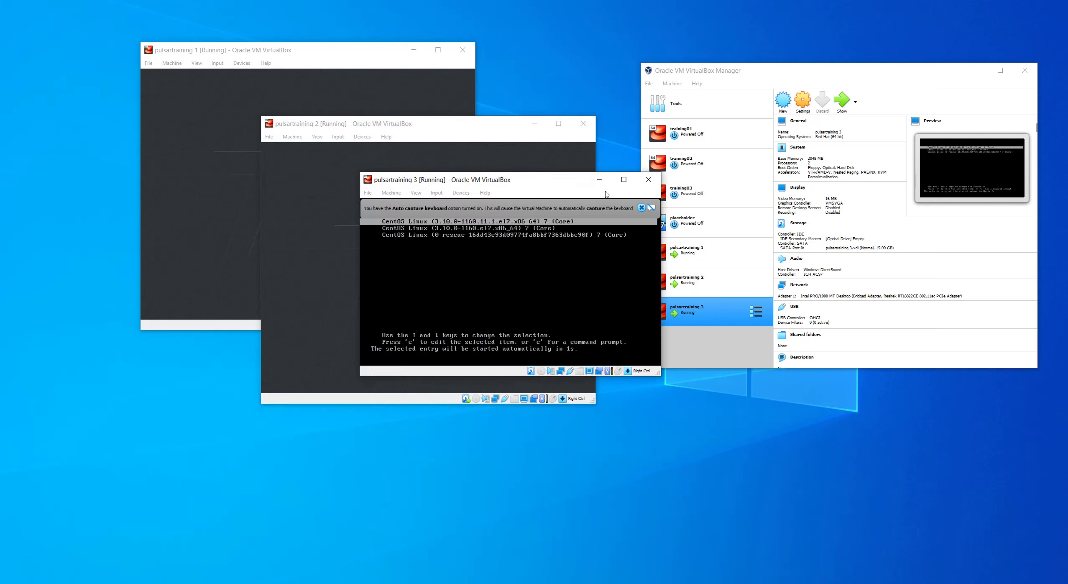
click(639, 208)
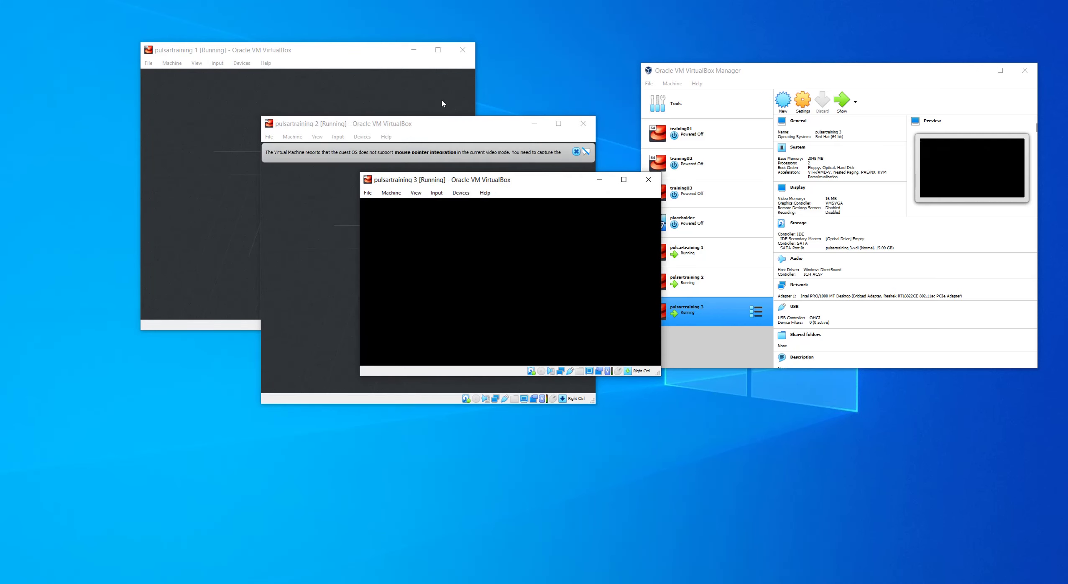
click(344, 59)
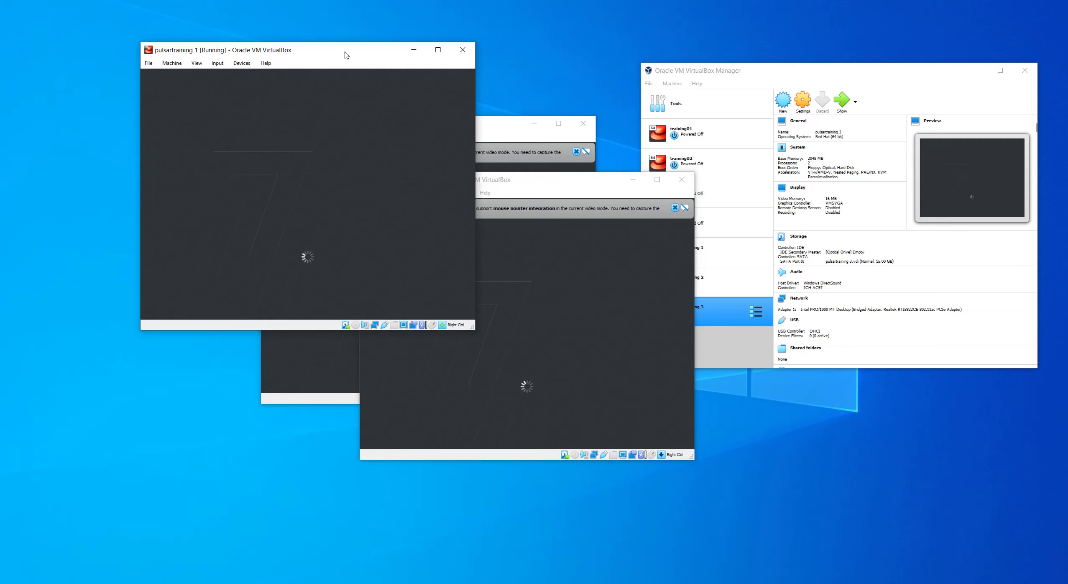
click(481, 124)
click(361, 60)
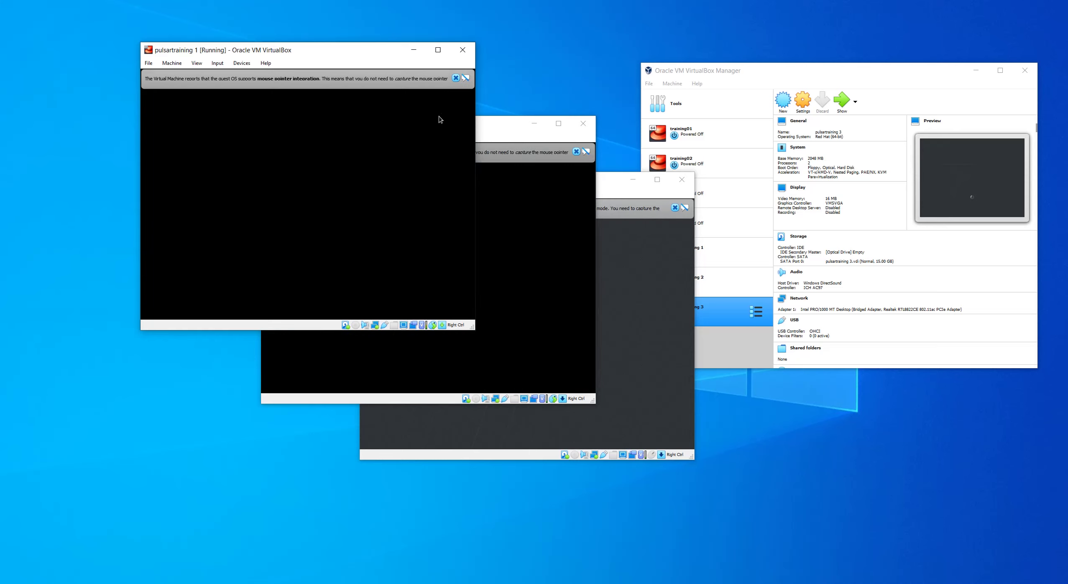
Dismiss the remaining mouse pointer integration notices in all three virtual machine windows.
click(456, 78)
click(575, 152)
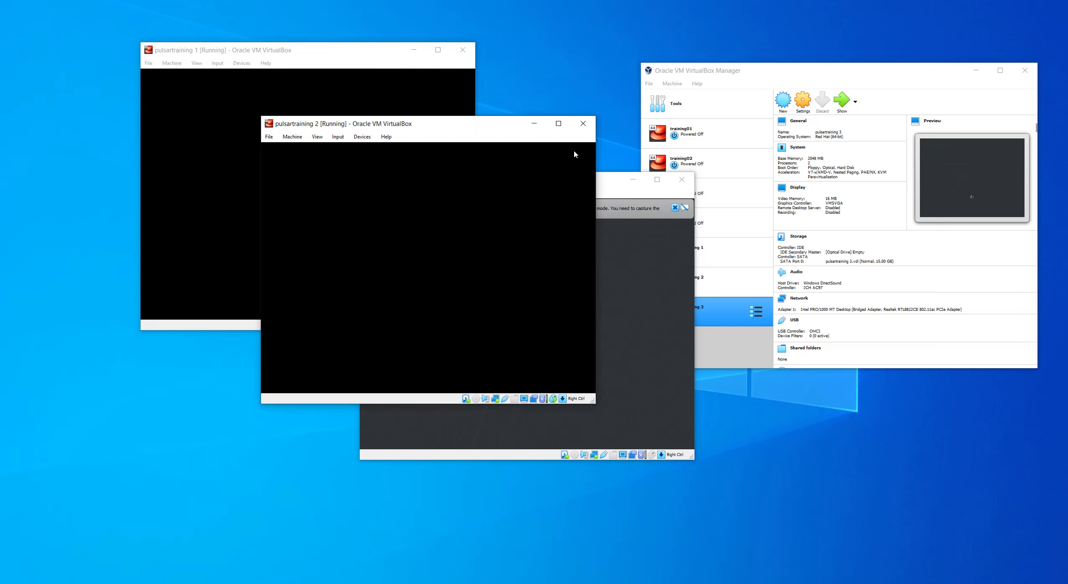
click(675, 207)
Sign in to pulsartraining 1 as pulsar training with the account password, and move its window away from the others.
click(260, 138)
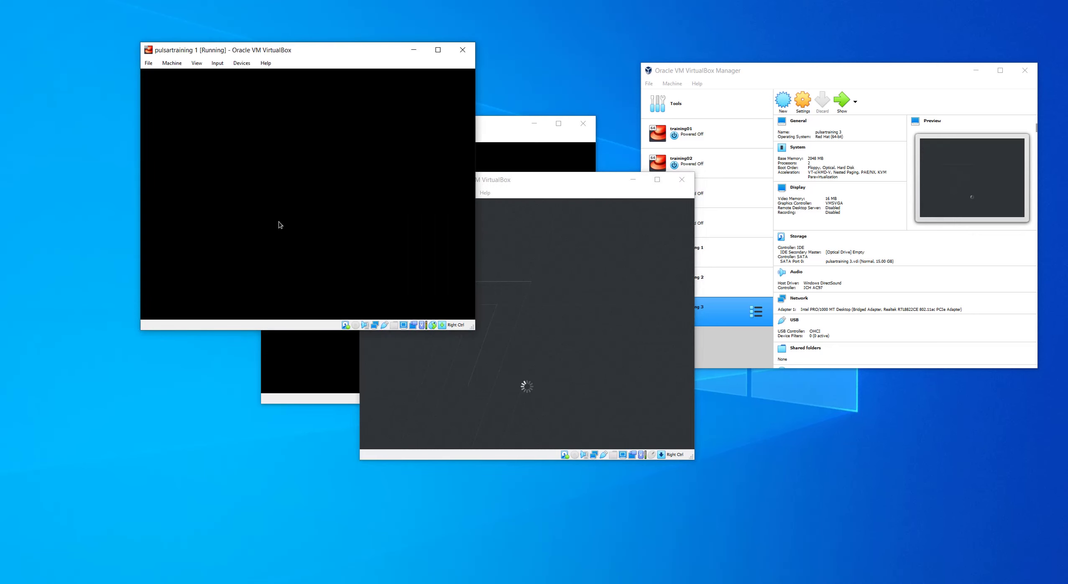
click(304, 184)
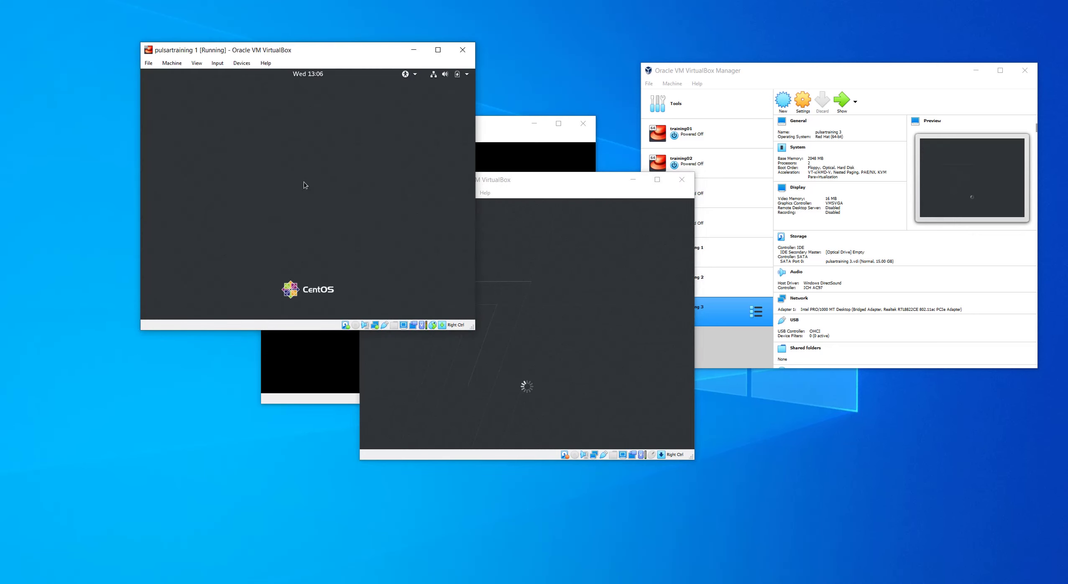
text(••)
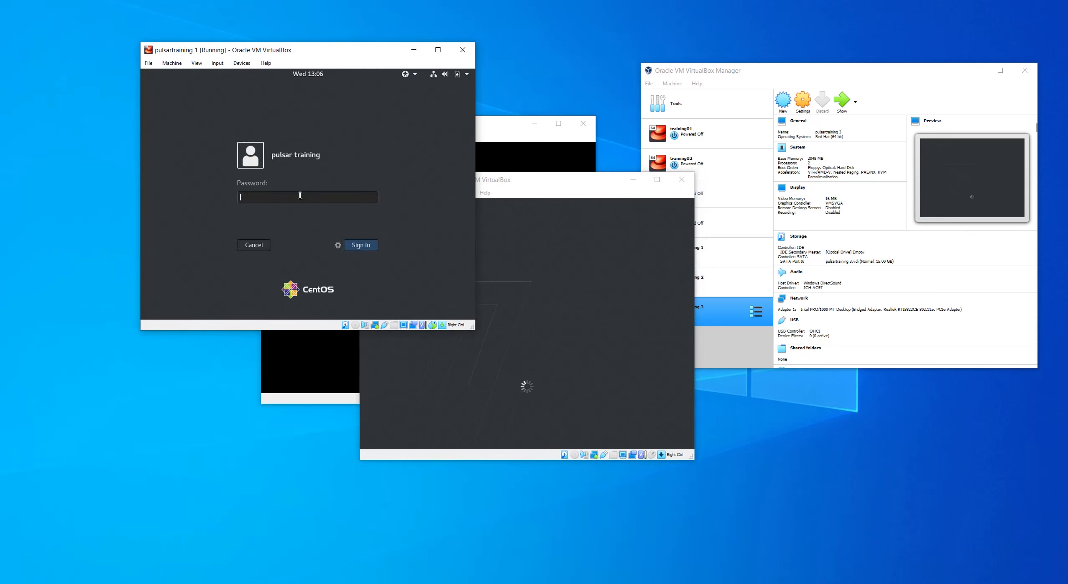
text(••••••••)
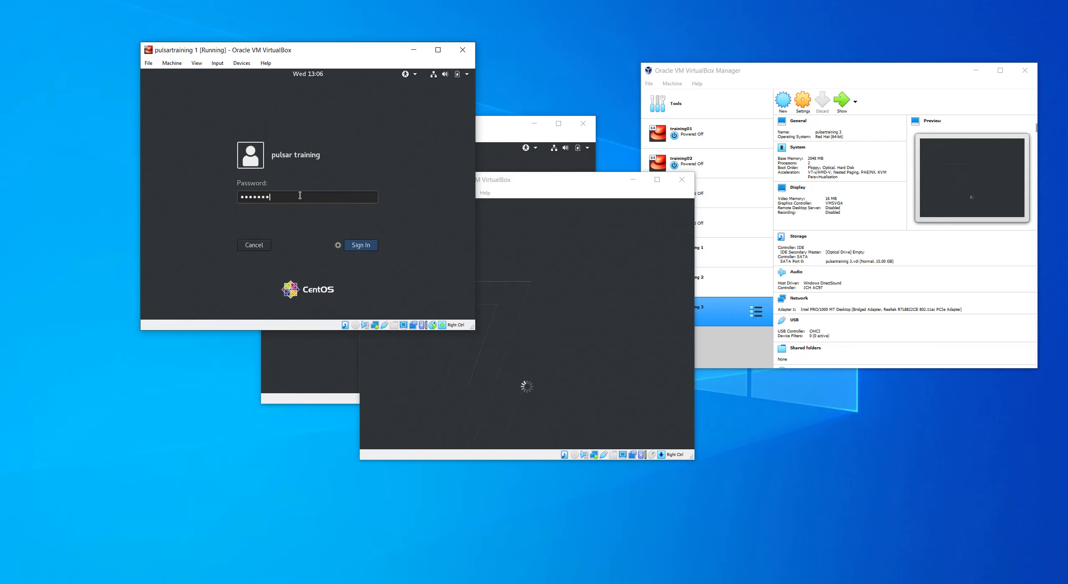
key(Return)
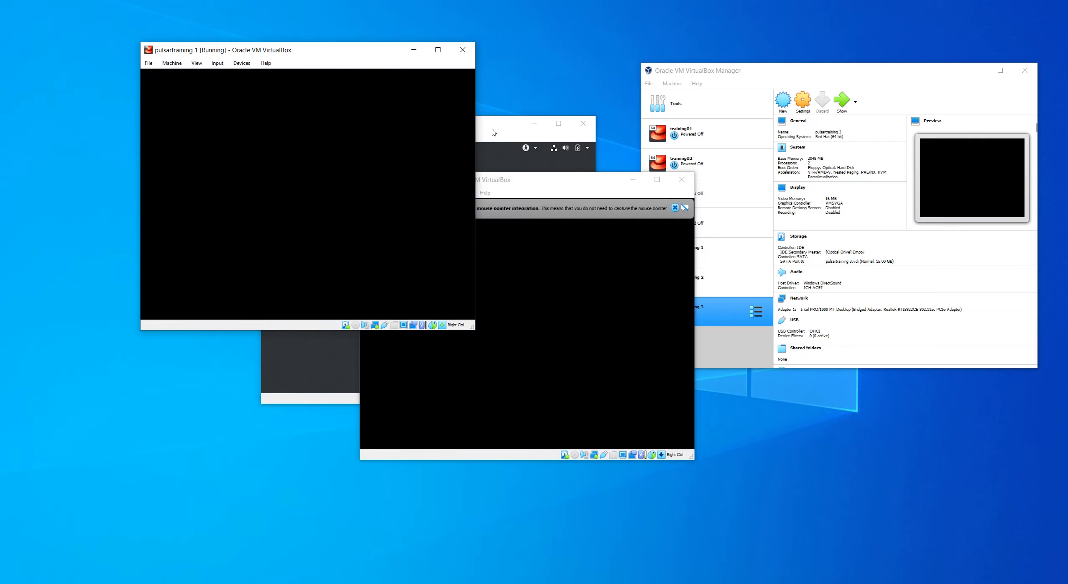
drag(377, 51, 255, 14)
Sign in to pulsartraining 2 as pulsar training with the account password.
click(547, 141)
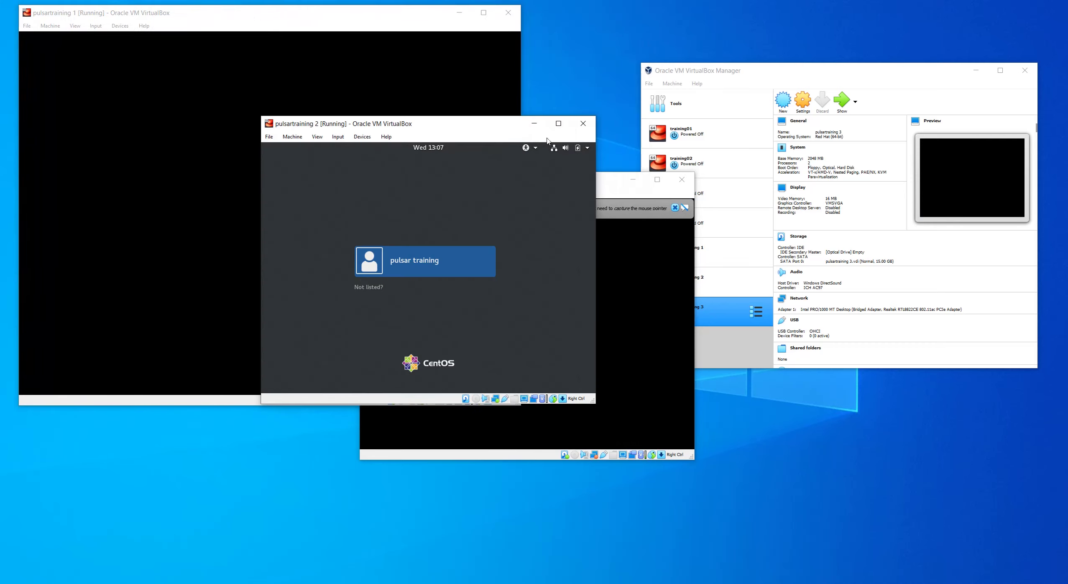
click(421, 266)
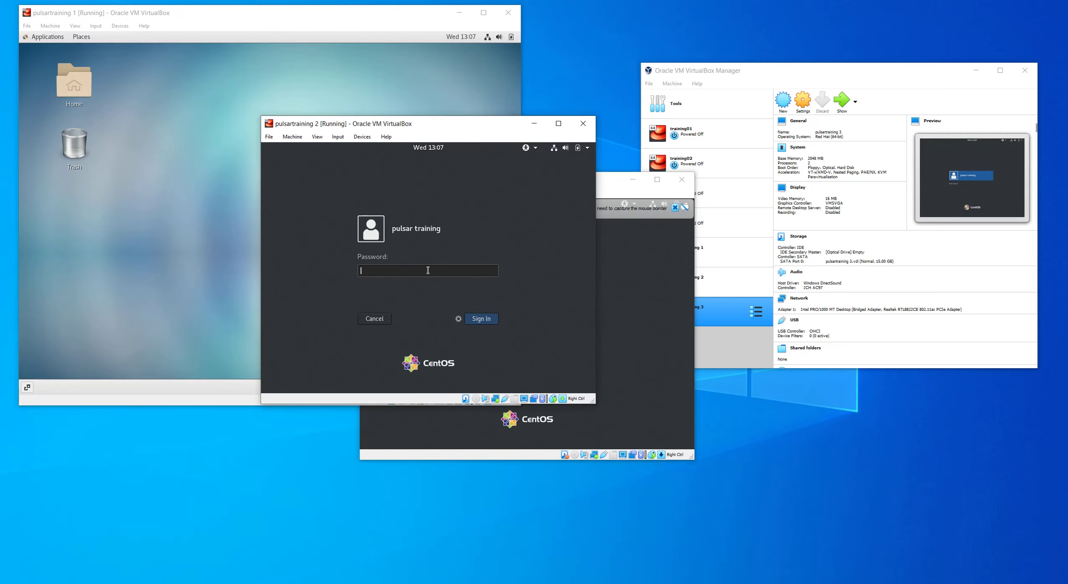
text(•••••••••)
key(Return)
Dismiss the notice in pulsartraining 3 and sign in as pulsar training with the account password.
click(597, 197)
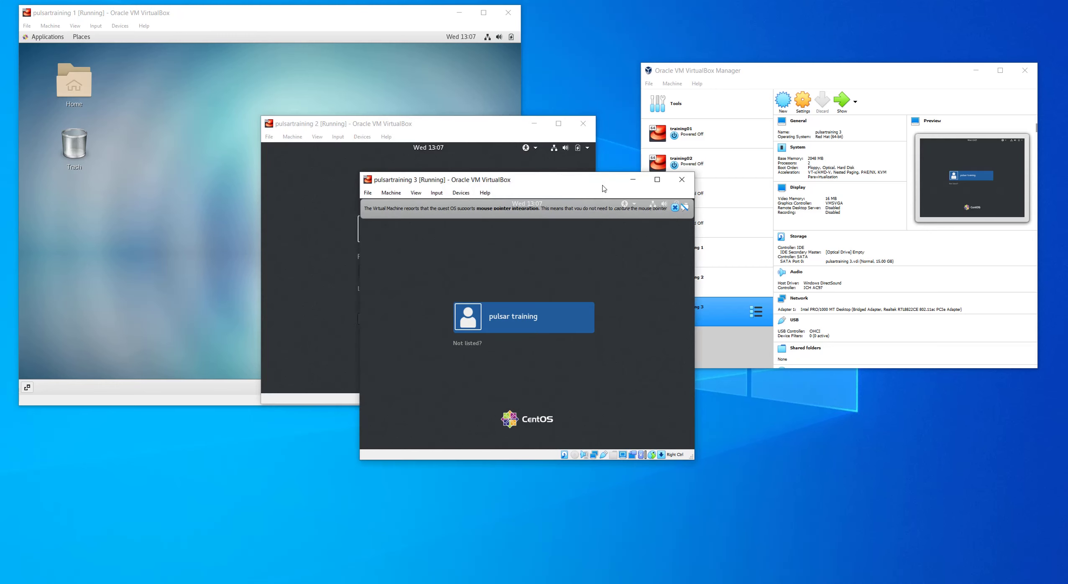
click(513, 321)
click(675, 208)
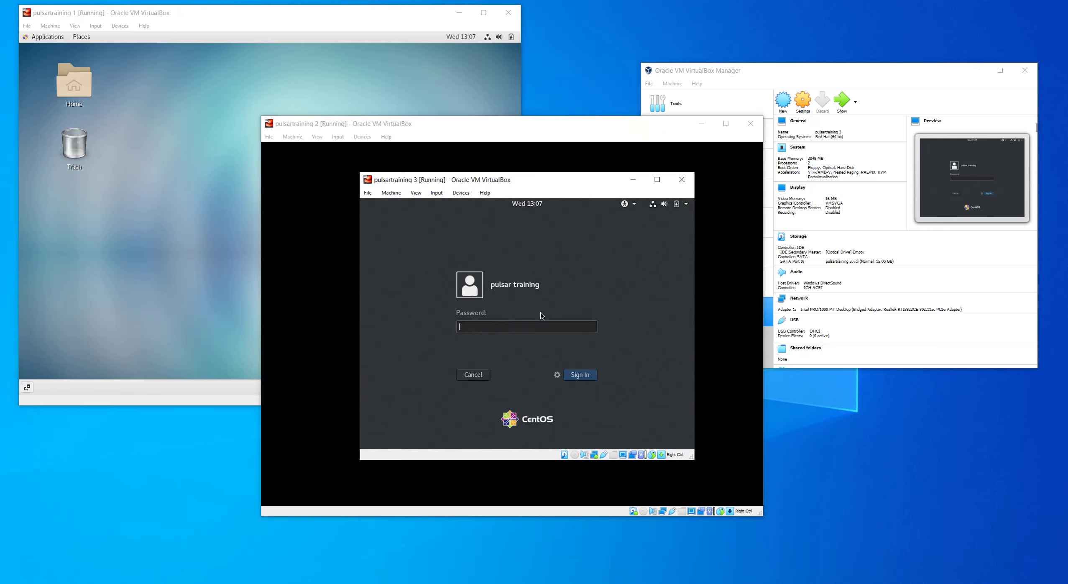
text(•••••••••)
key(Return)
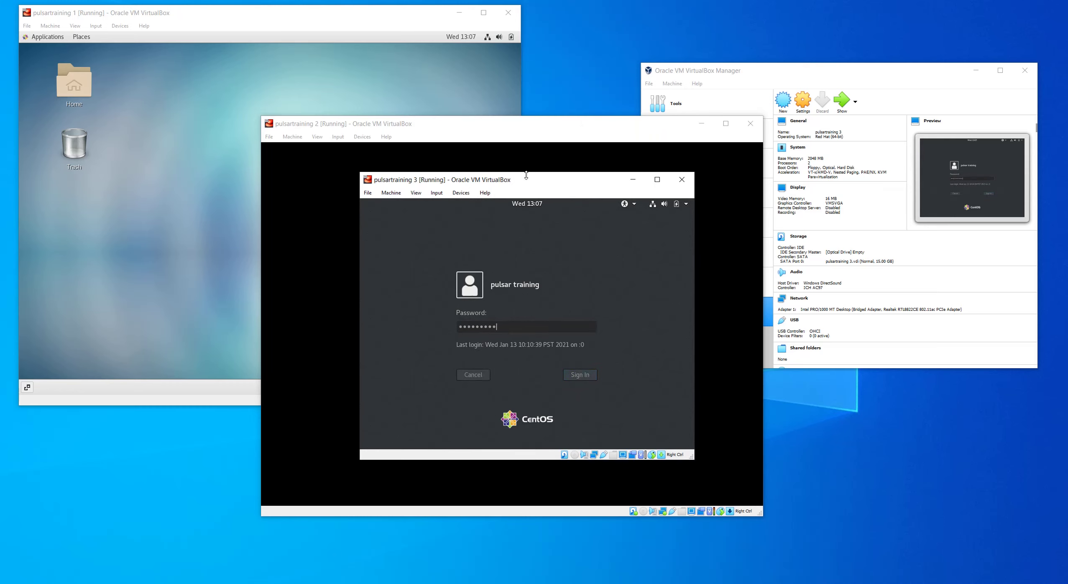
Spread out the pulsartraining 2 and pulsartraining 3 windows and bring pulsartraining 1 to the front.
drag(529, 179, 646, 223)
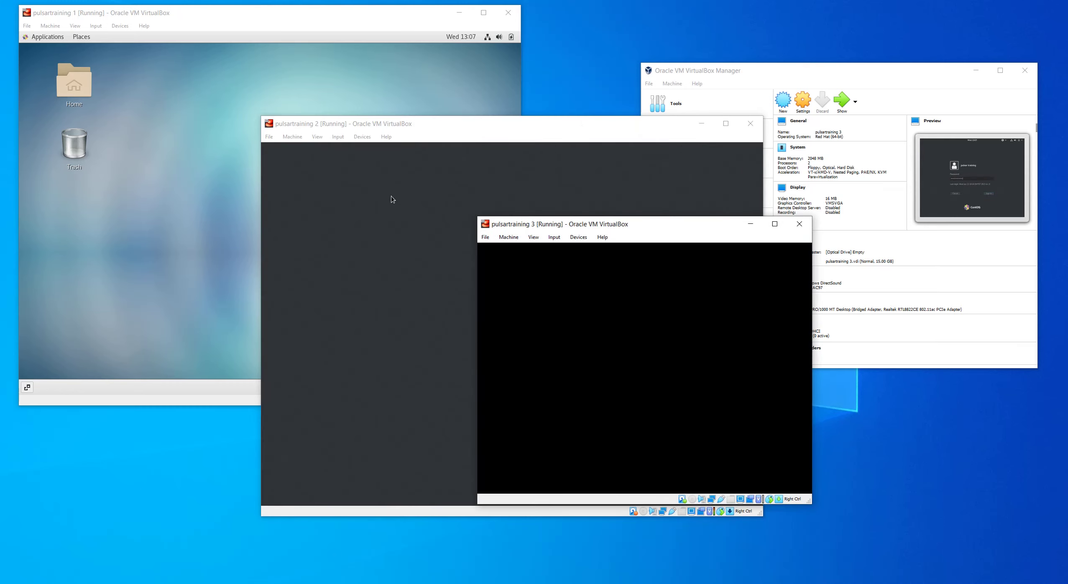
drag(519, 125, 513, 107)
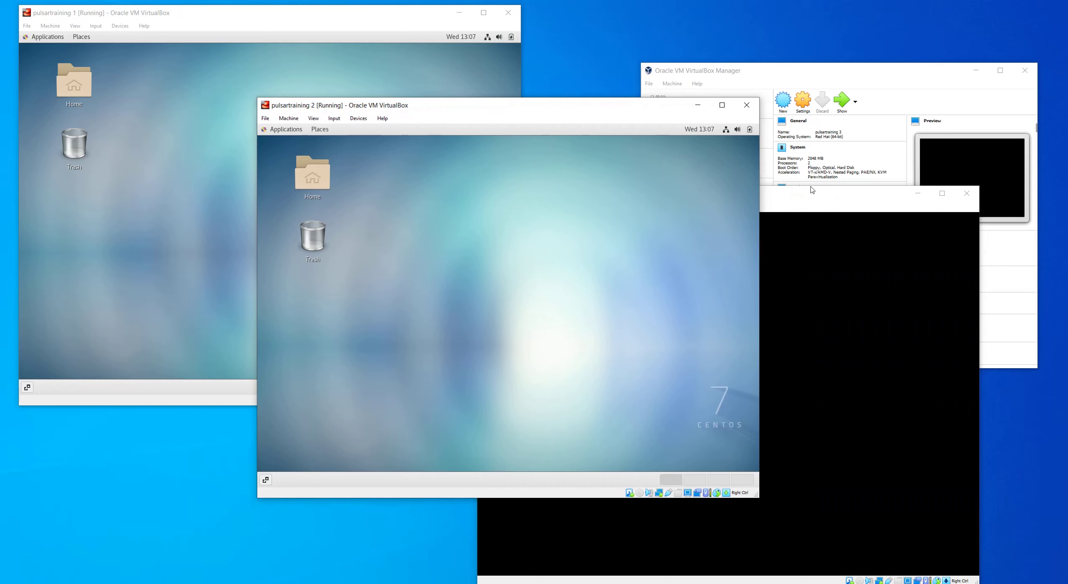
click(168, 125)
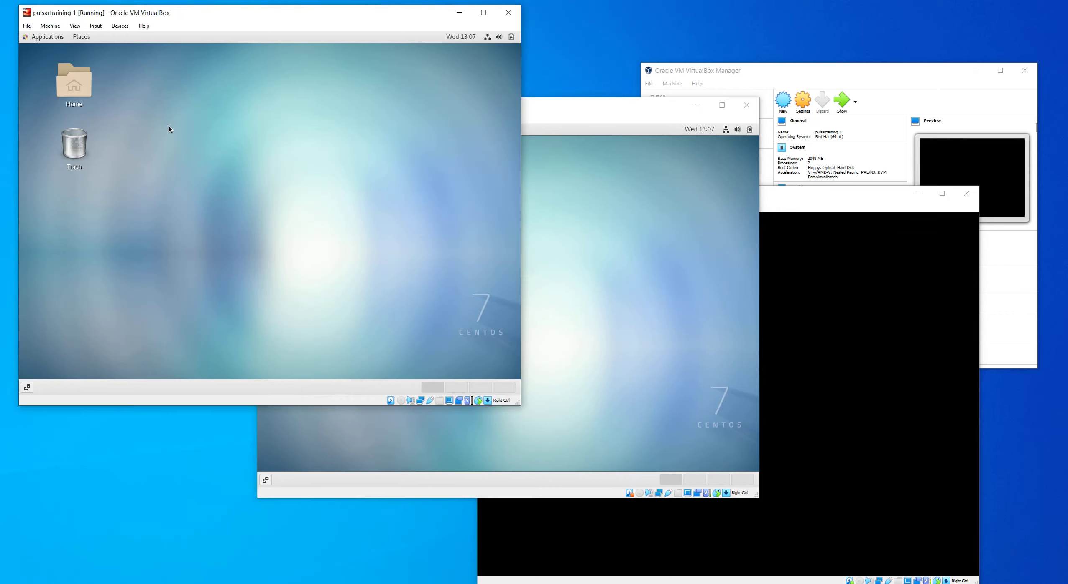
Open a terminal on the pulsartraining 1 desktop.
right_click(224, 124)
click(258, 203)
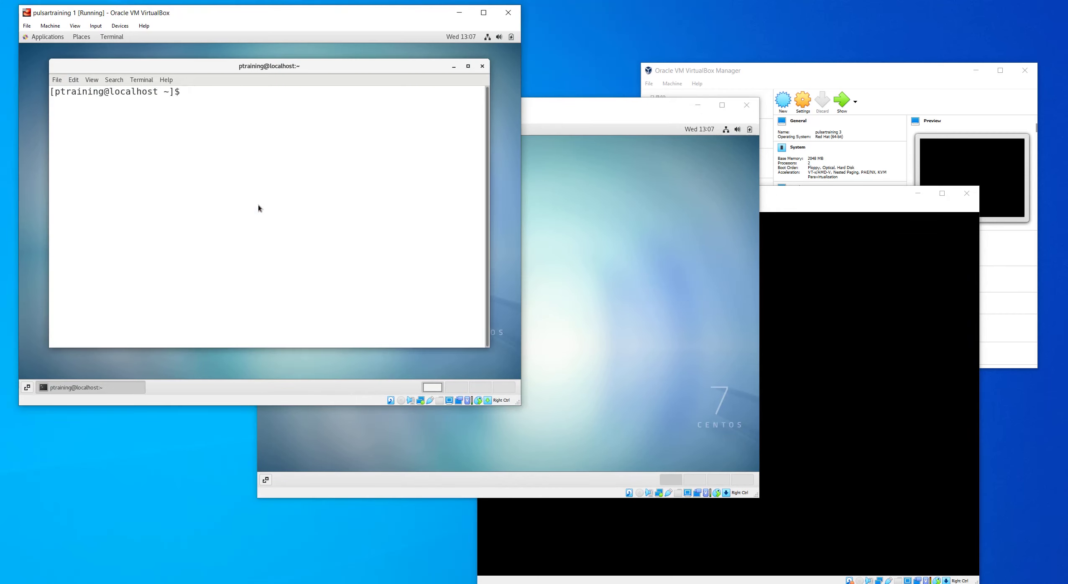
text(sudo su -)
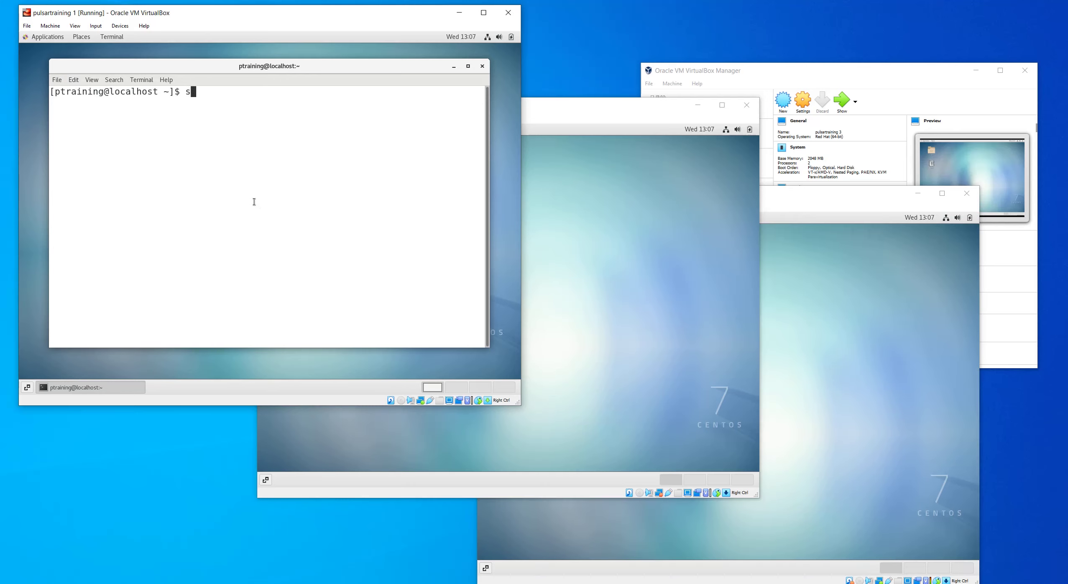
key(BackSpace)
key(BackSpace)
key(BackSpace)
key(BackSpace)
key(BackSpace)
key(BackSpace)
key(BackSpace)
key(BackSpace)
Switch to the root account in the pulsartraining 1 terminal with su - and the root password.
text(su -)
key(Return)
key(Return)
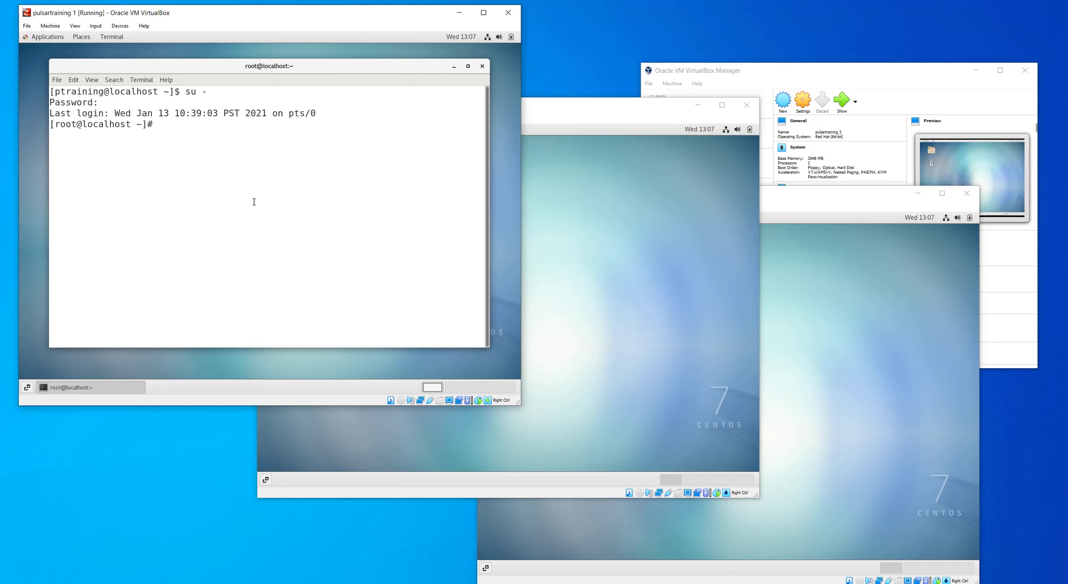
Open a terminal in pulsartraining 2 and switch to root with su - and the root password.
right_click(584, 241)
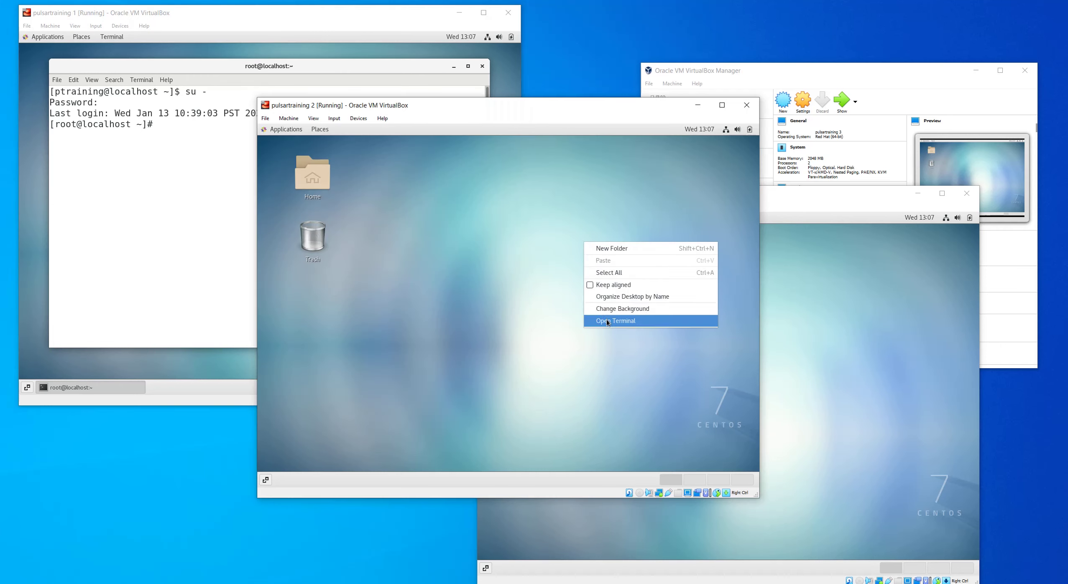
click(607, 320)
text(su -)
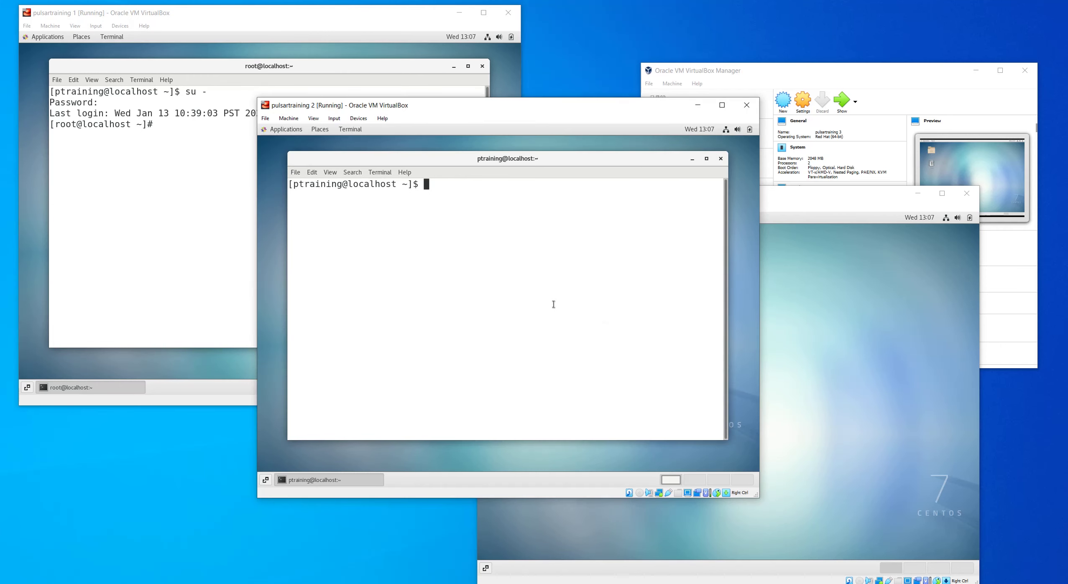
key(Return)
key(Return)
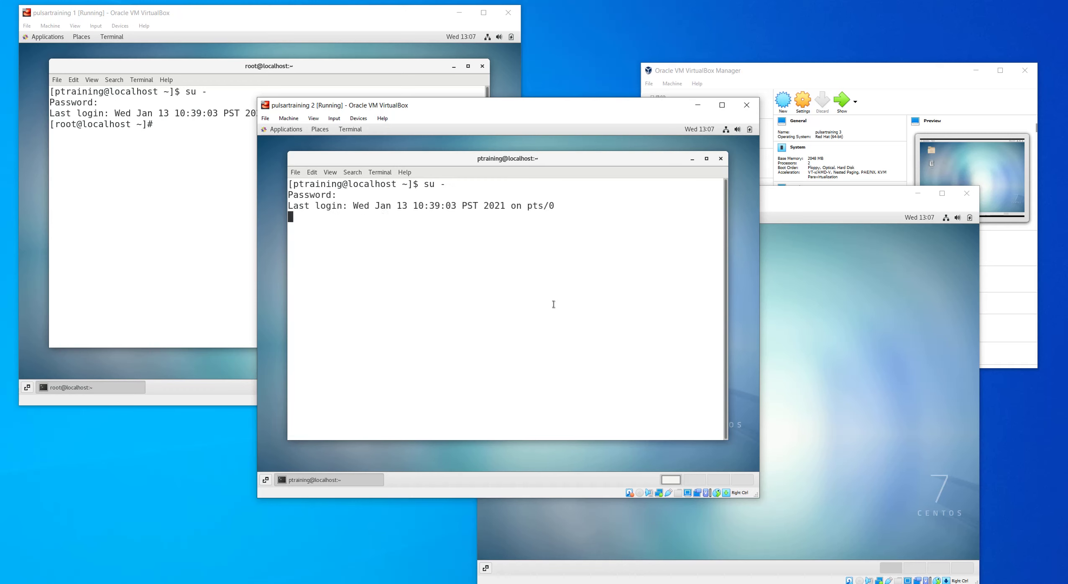
Open a terminal in pulsartraining 3 and switch to root with su - and the root password.
click(837, 301)
right_click(838, 302)
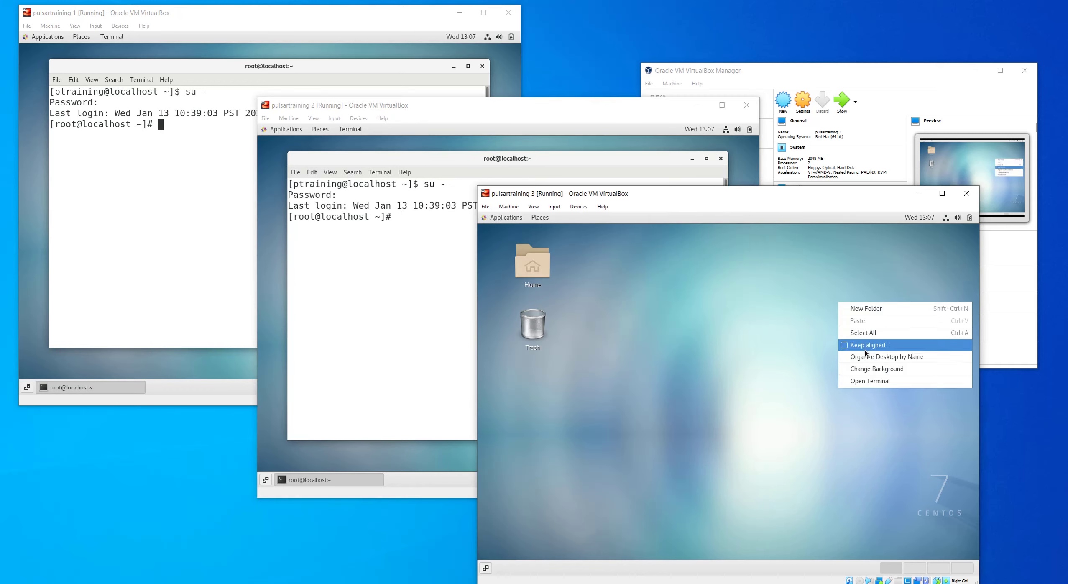
click(865, 380)
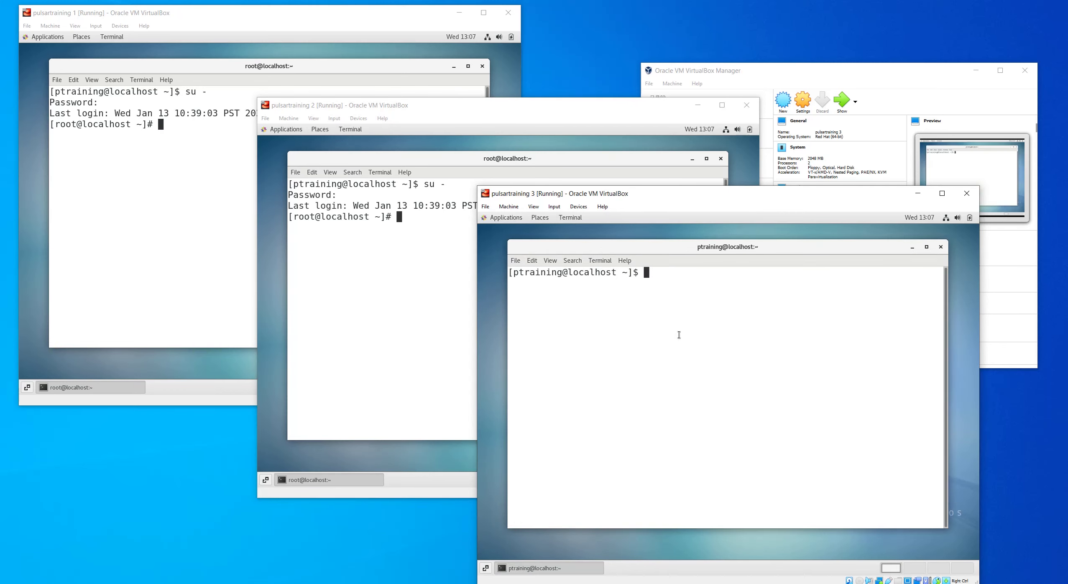
text(su -)
key(Return)
key(Return)
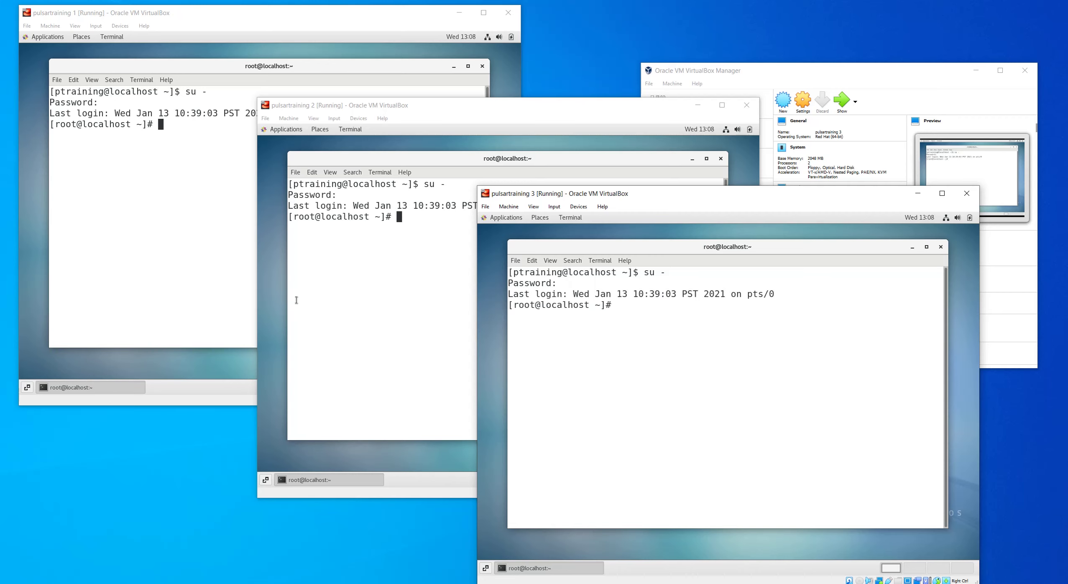
In pulsartraining 1, replace the content of /etc/hostname with pulsartraining01 using vim, and save the file.
click(199, 221)
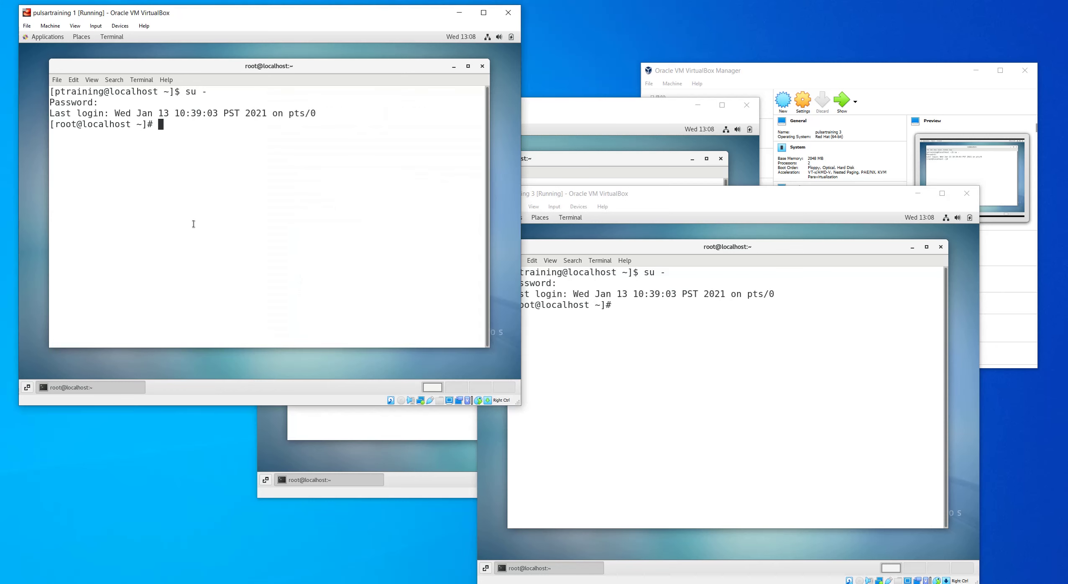
text(vim /etc/hostnam)
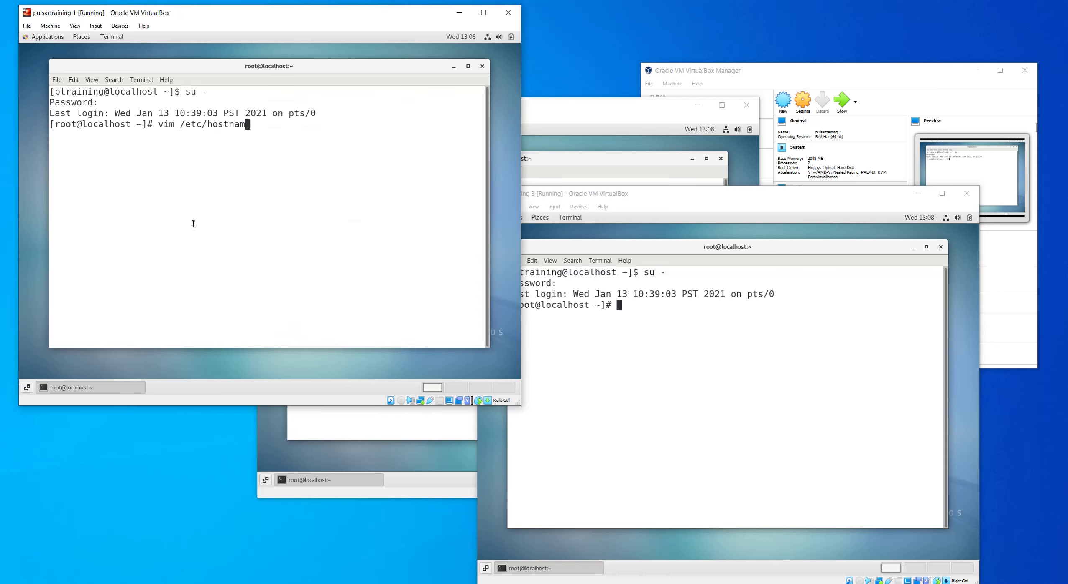
text(e)
key(Return)
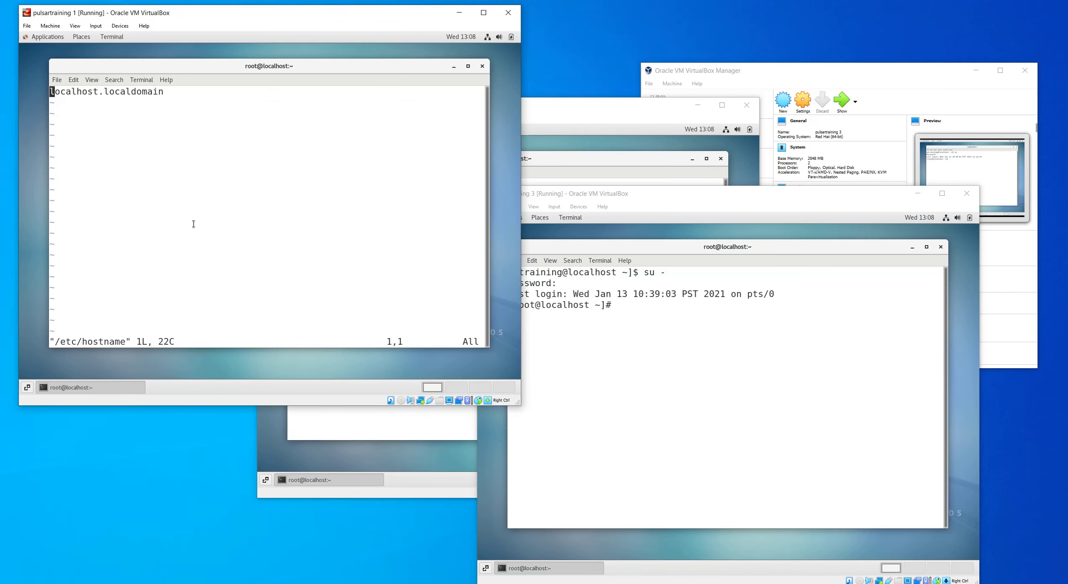
text(Dipul)
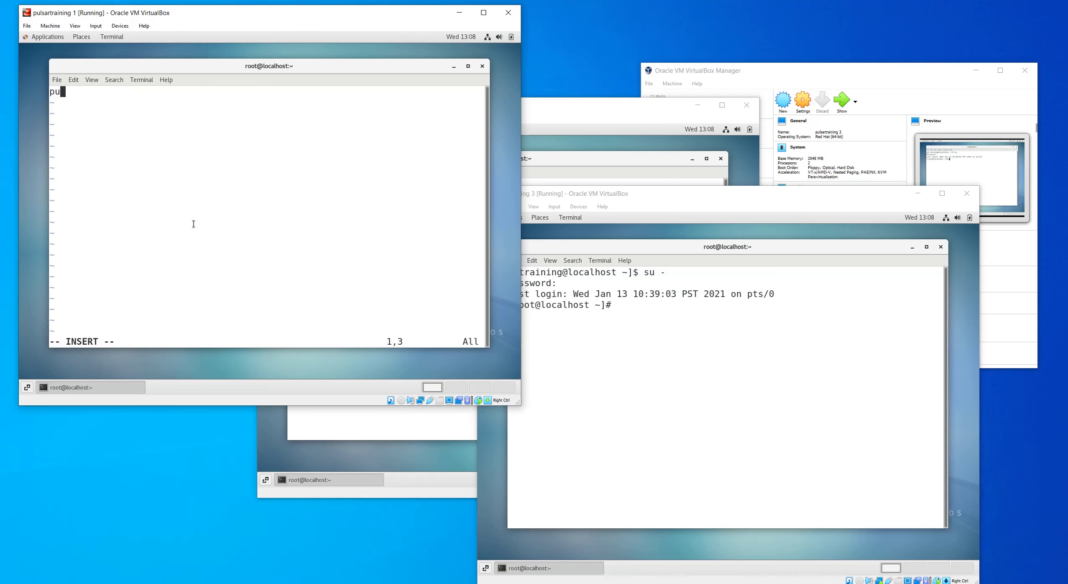
text(sartraining01)
key(Escape)
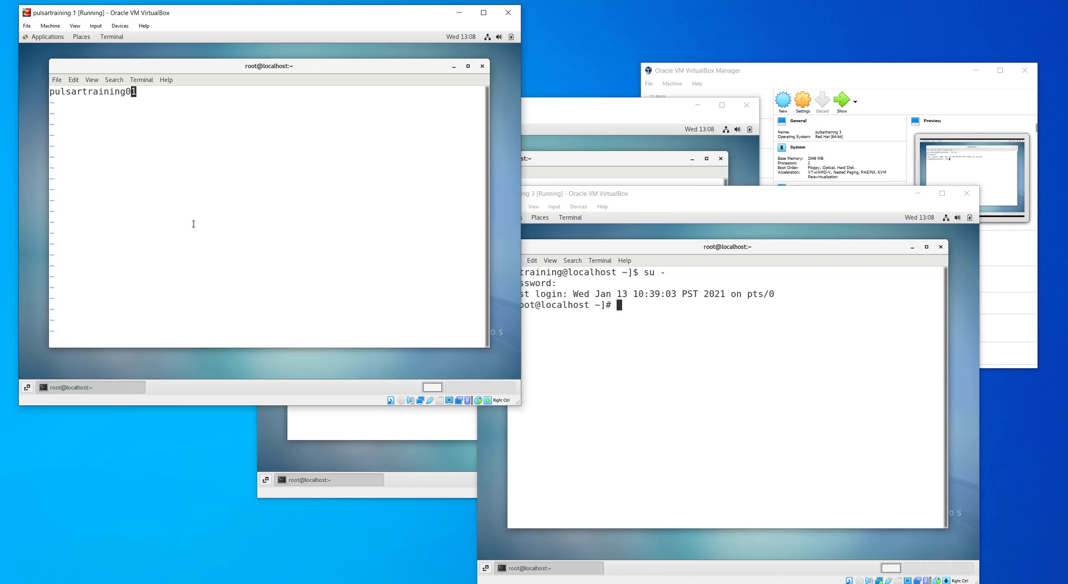
text(:wq)
key(Return)
In pulsartraining 2, replace the content of /etc/hostname with pulsartraining02 using vim, and save the file.
click(548, 166)
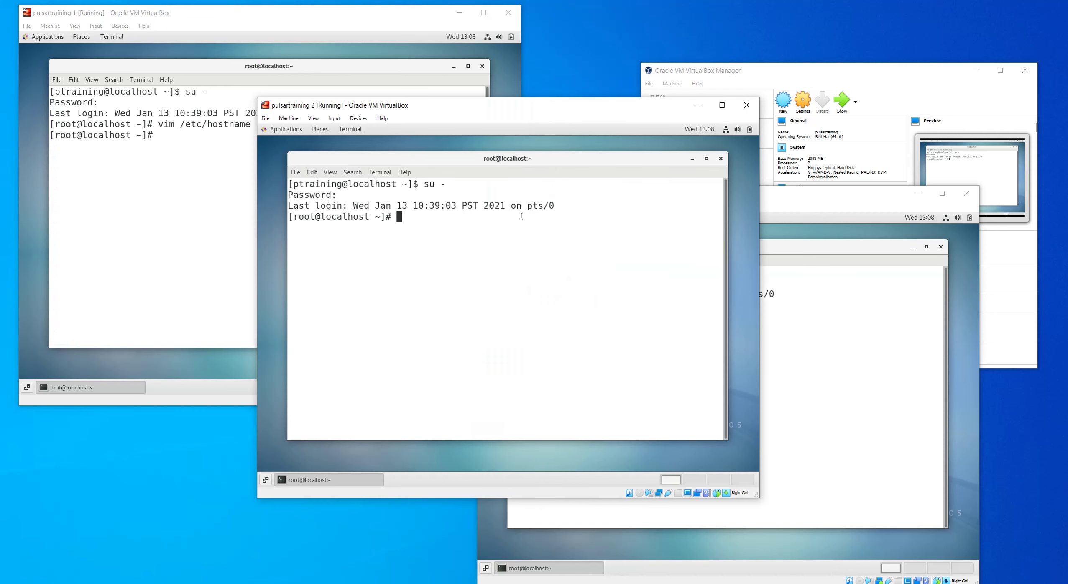
text(vim pulsartraining02)
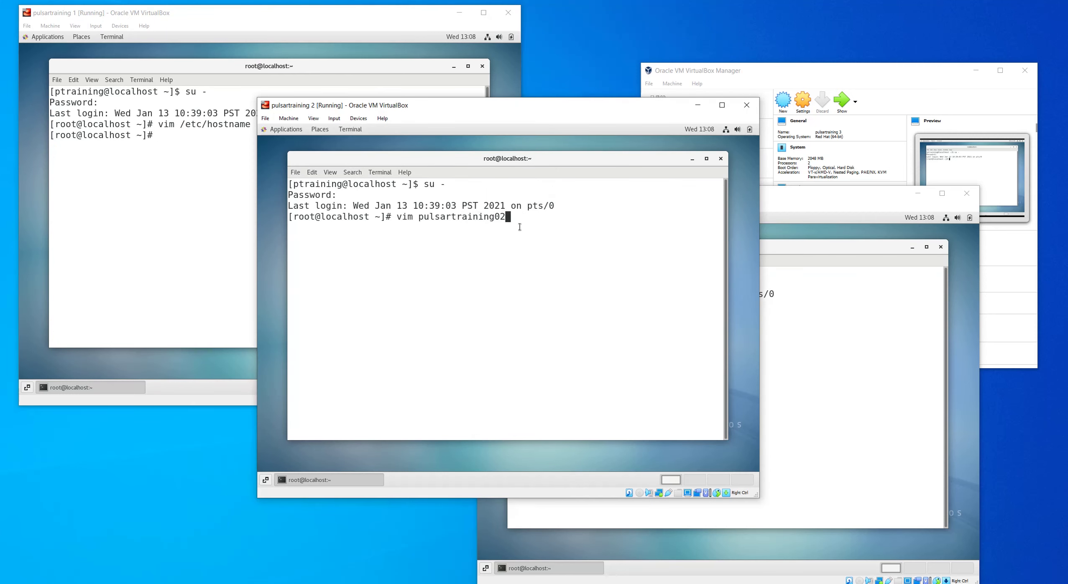
key(ctrl+c)
text(vim /etc/host)
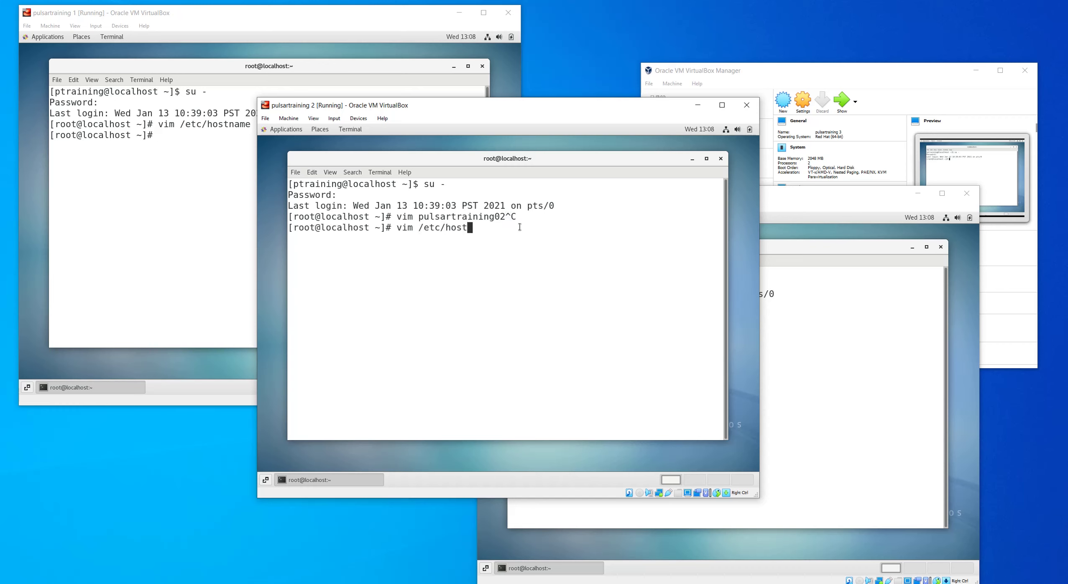
text(name)
key(Return)
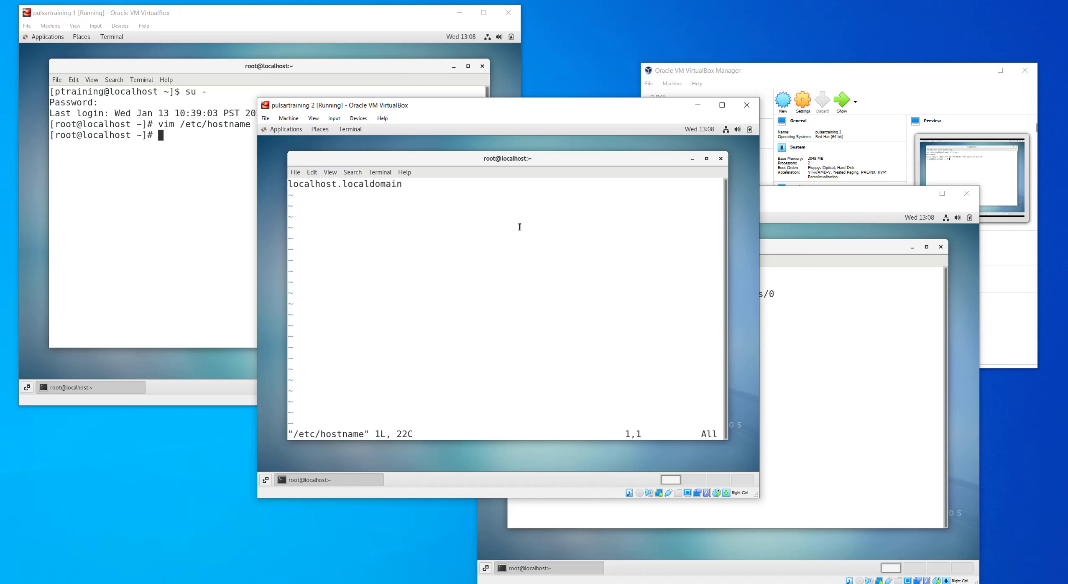
key(d)
key(d)
text(ipulsartra)
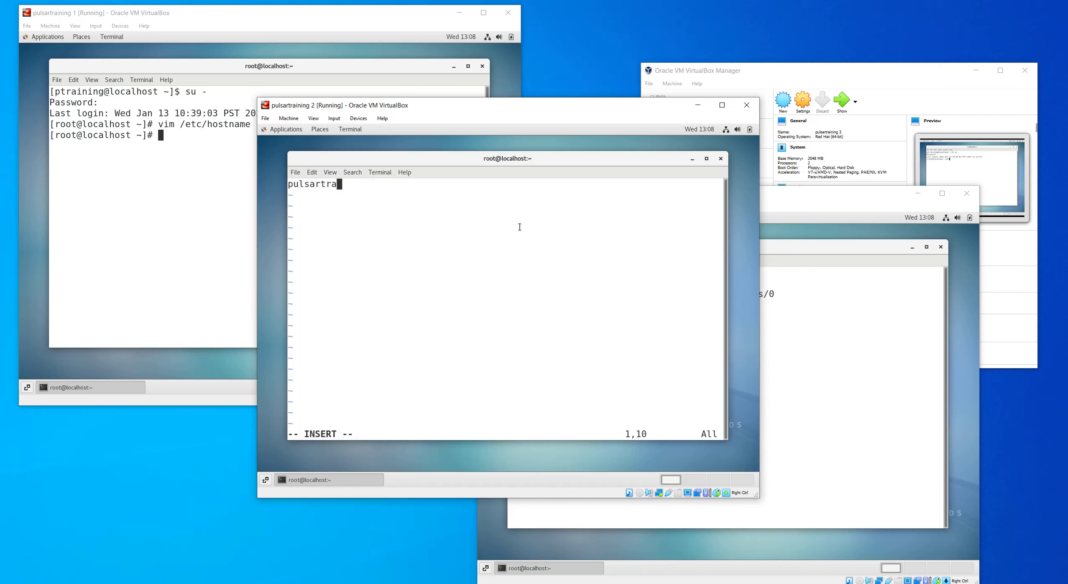
text(ining02)
key(Escape)
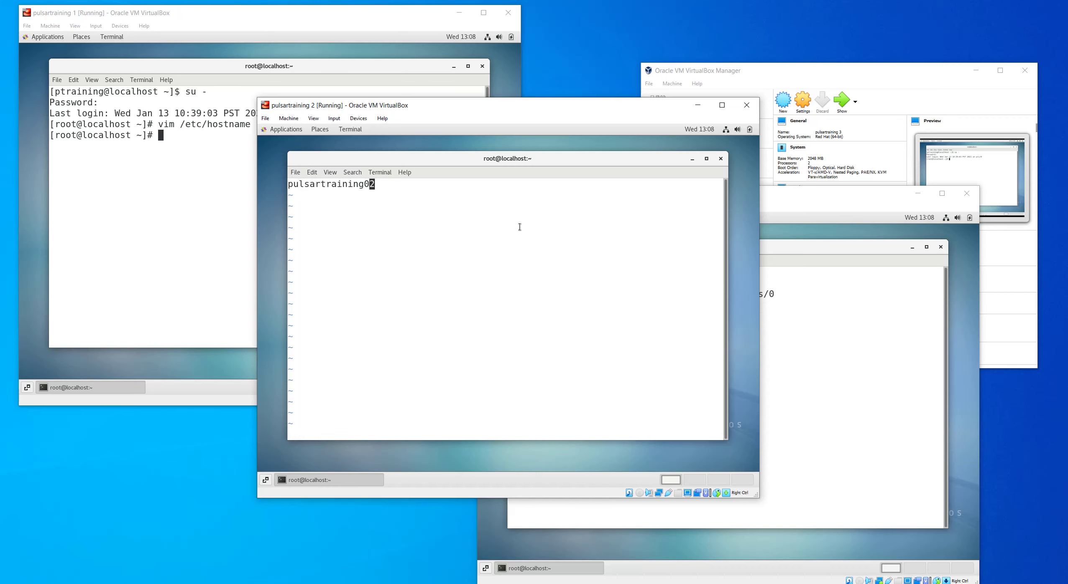
text(:wq)
key(Return)
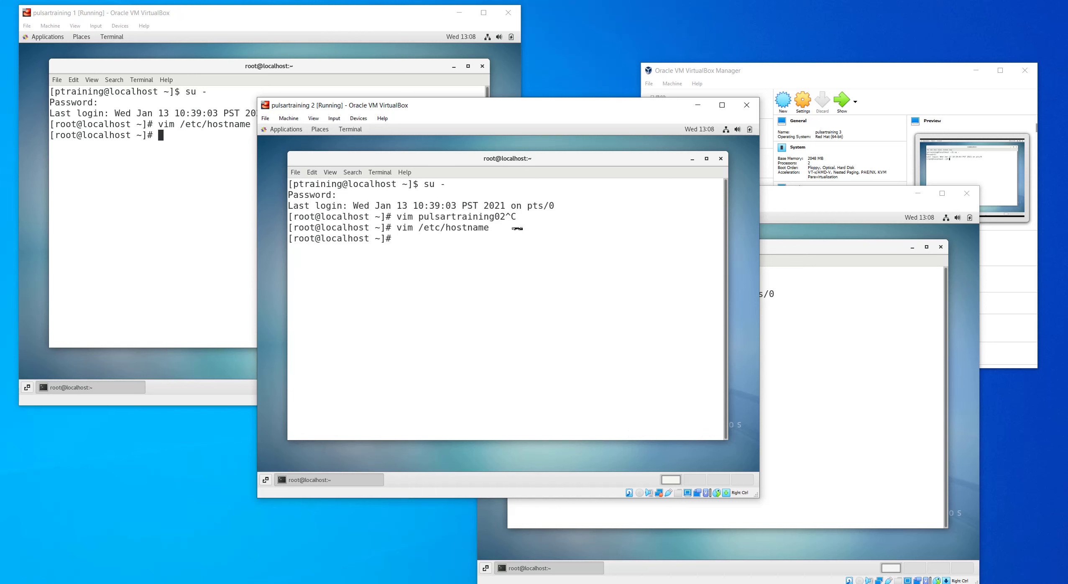
In pulsartraining 3, replace the content of /etc/hostname with pulsartraining03 using vim, and save the file.
click(792, 308)
text(vim /et)
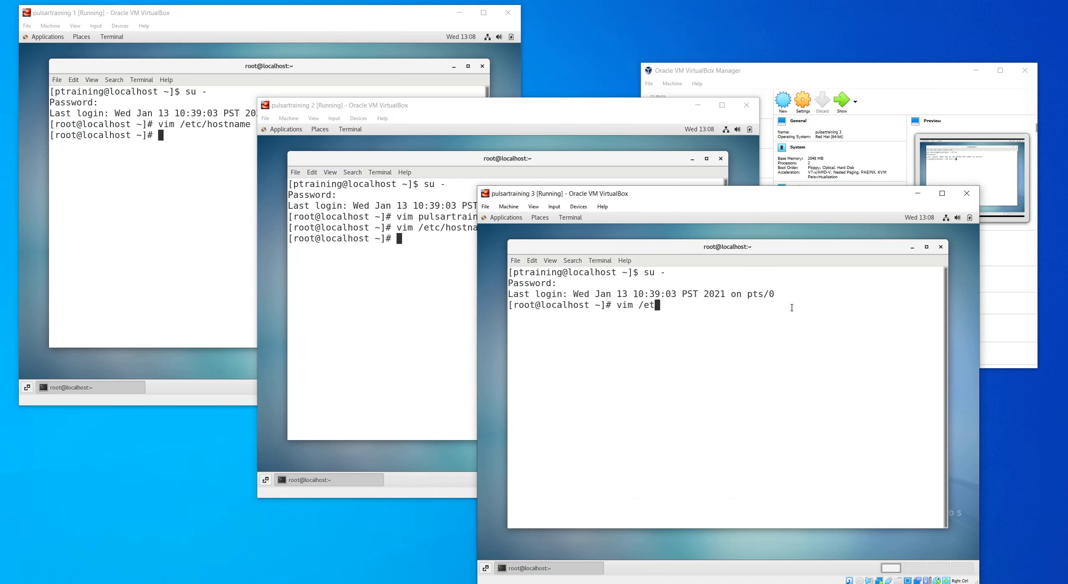
text(c/hostname)
key(Return)
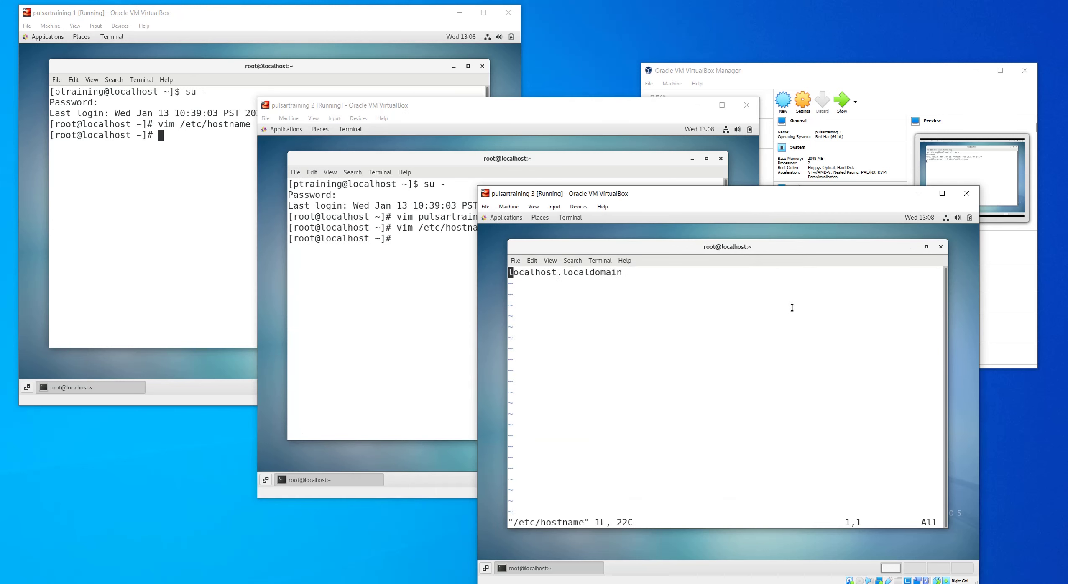
key(d)
key(d)
text(ipulsar)
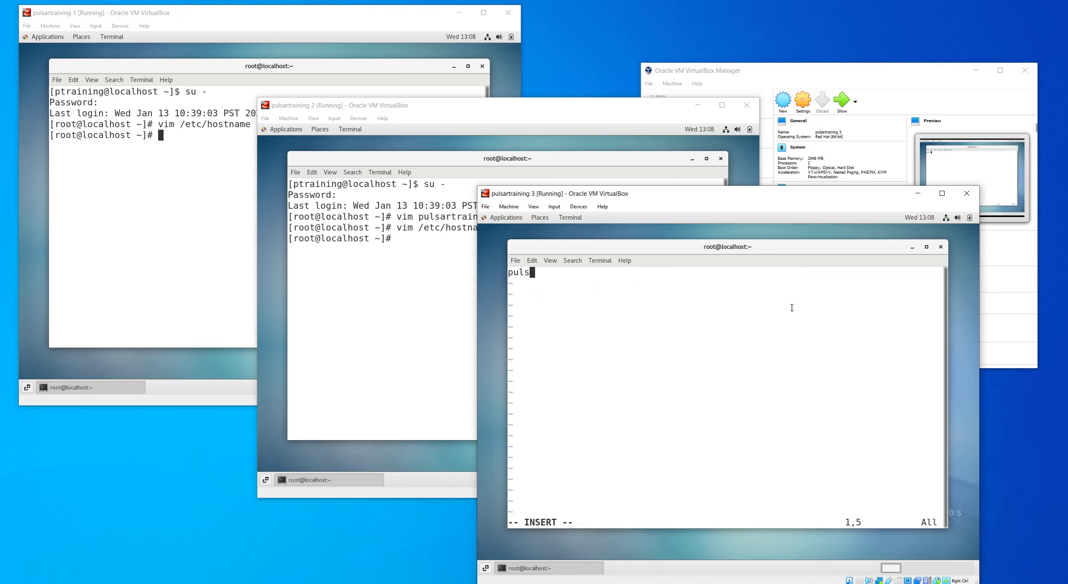
text(training03)
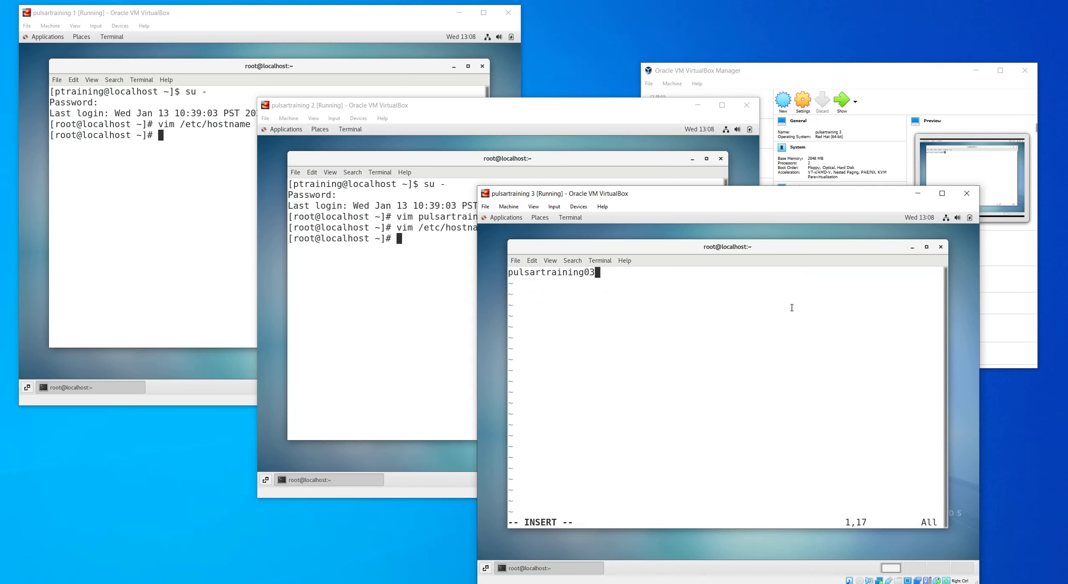
key(Escape)
text(:wq)
key(Return)
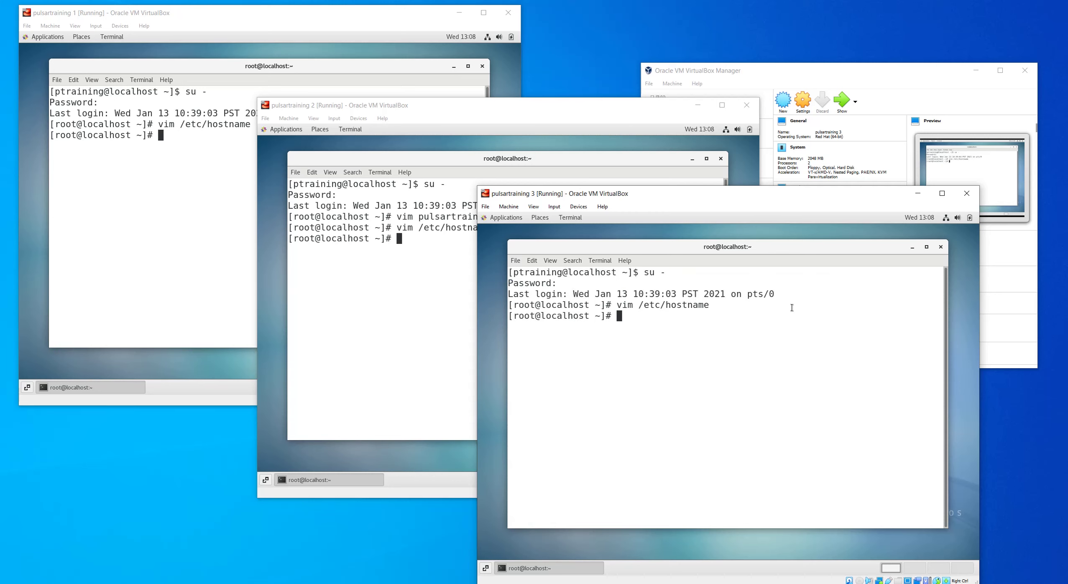
List the network addresses of pulsartraining 1 with ip addr and examine the enp0s3 interface's IPv4 address.
click(209, 211)
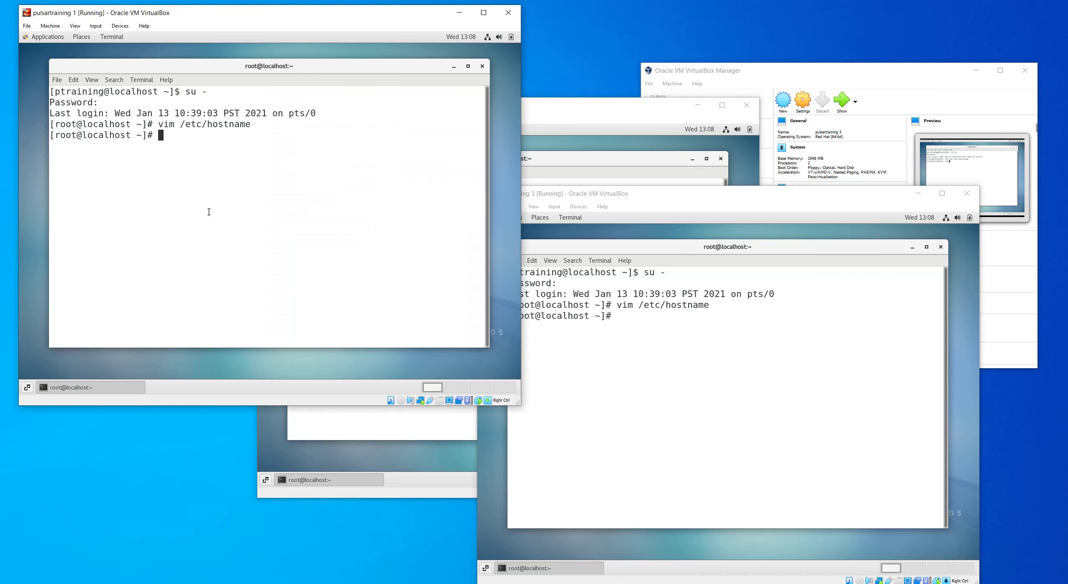
text(ip addr)
key(Return)
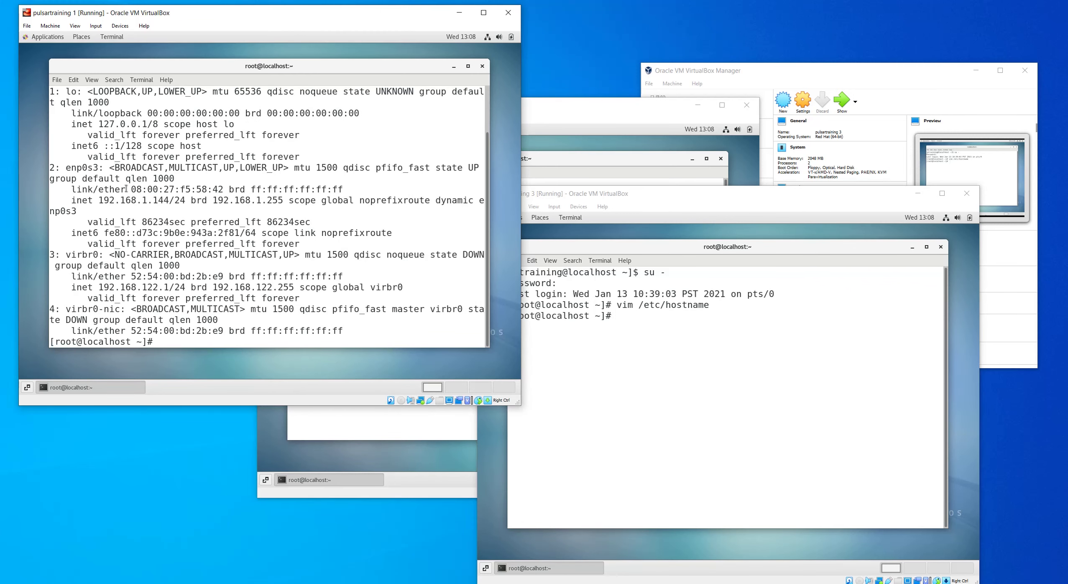
drag(49, 167, 396, 242)
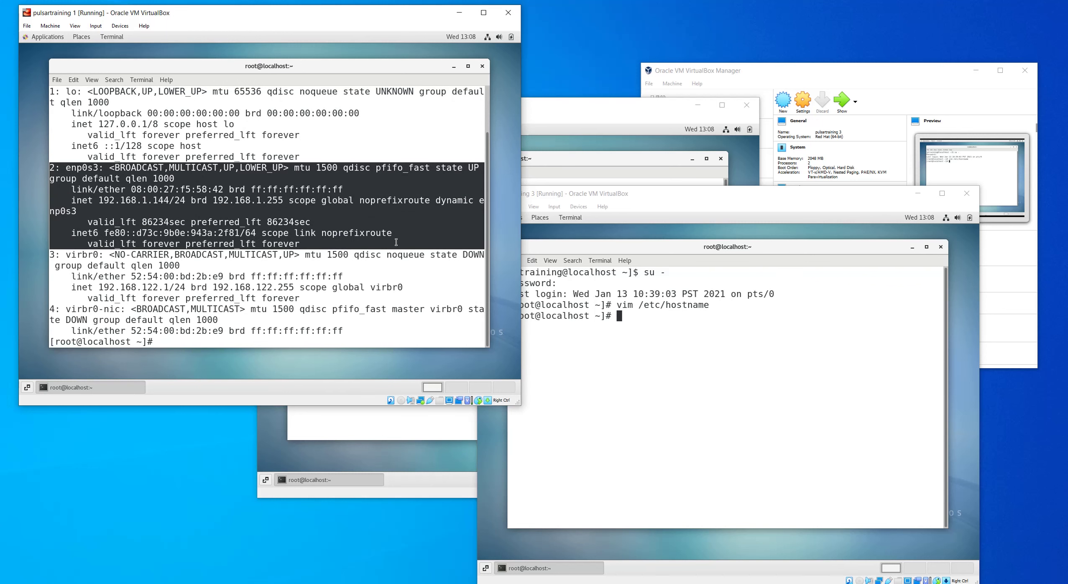
click(163, 202)
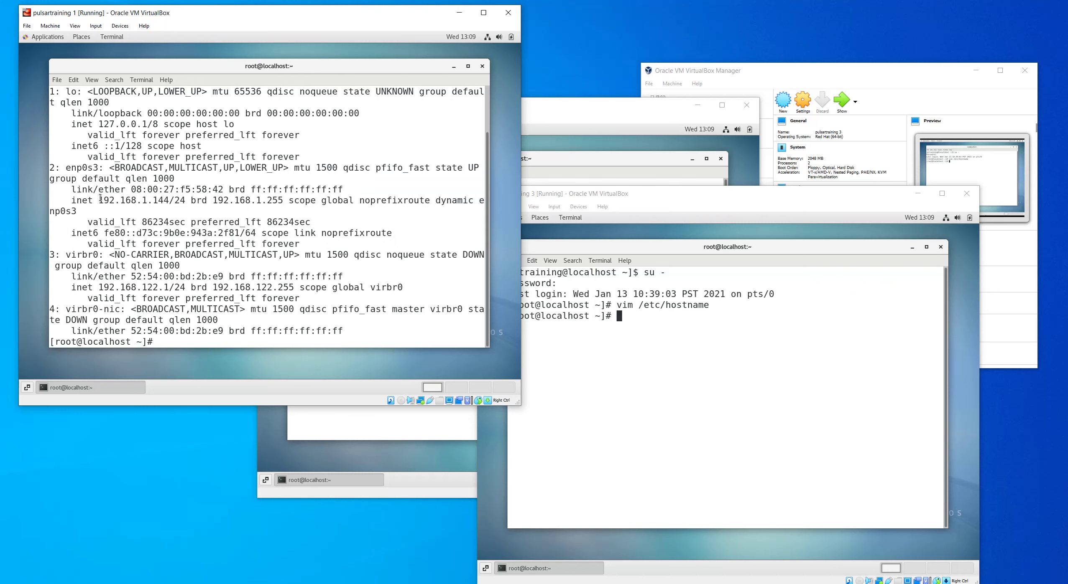
drag(101, 199, 167, 200)
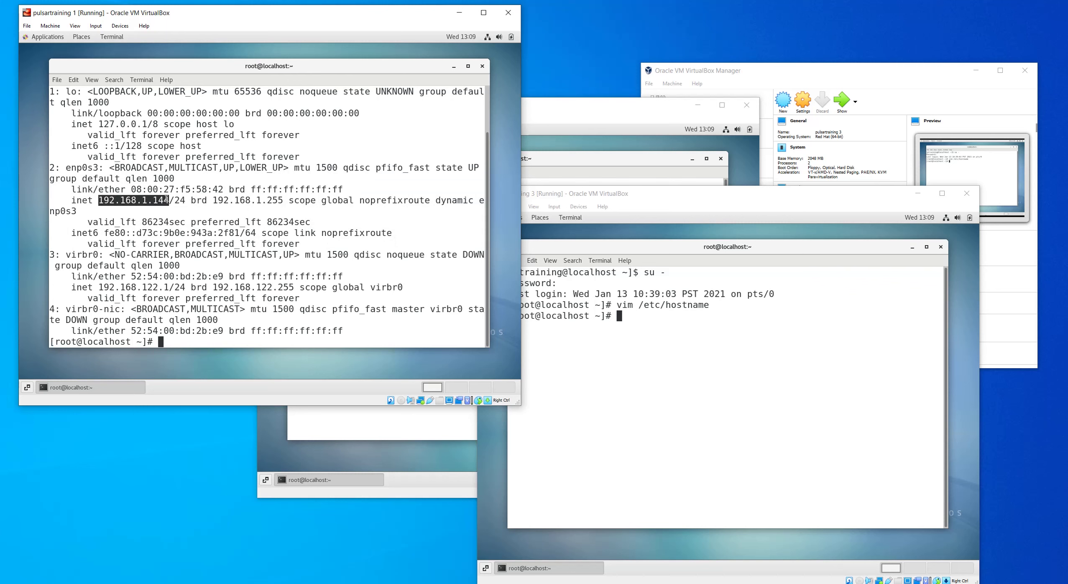
click(316, 211)
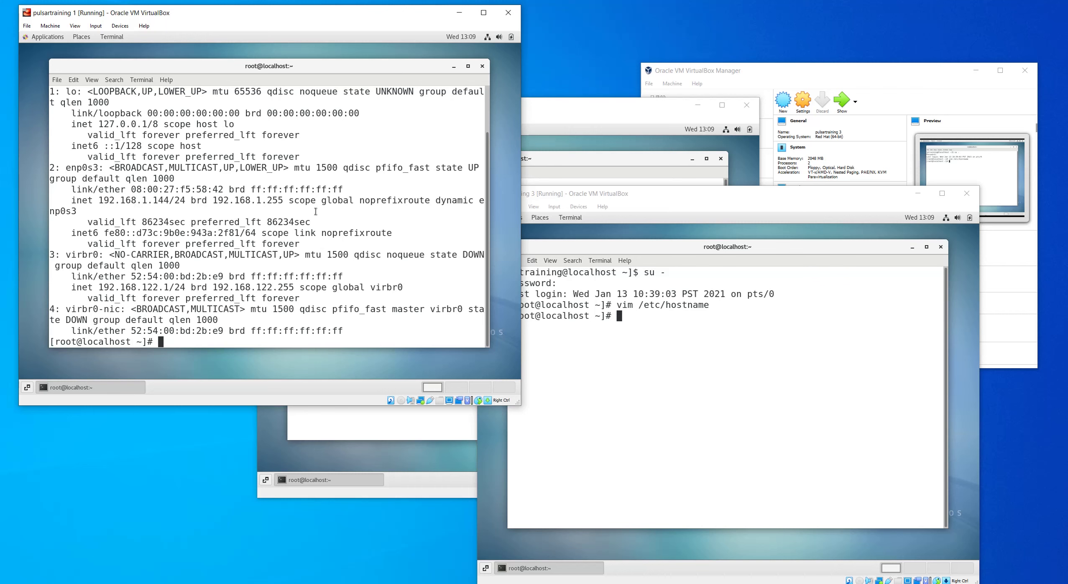
In pulsartraining 1, open /etc/hosts in vim and add the entry 192.168.1.144 pulsartraining01 below the existing lines, after a blank line.
text(vim /etc/hosts)
key(Return)
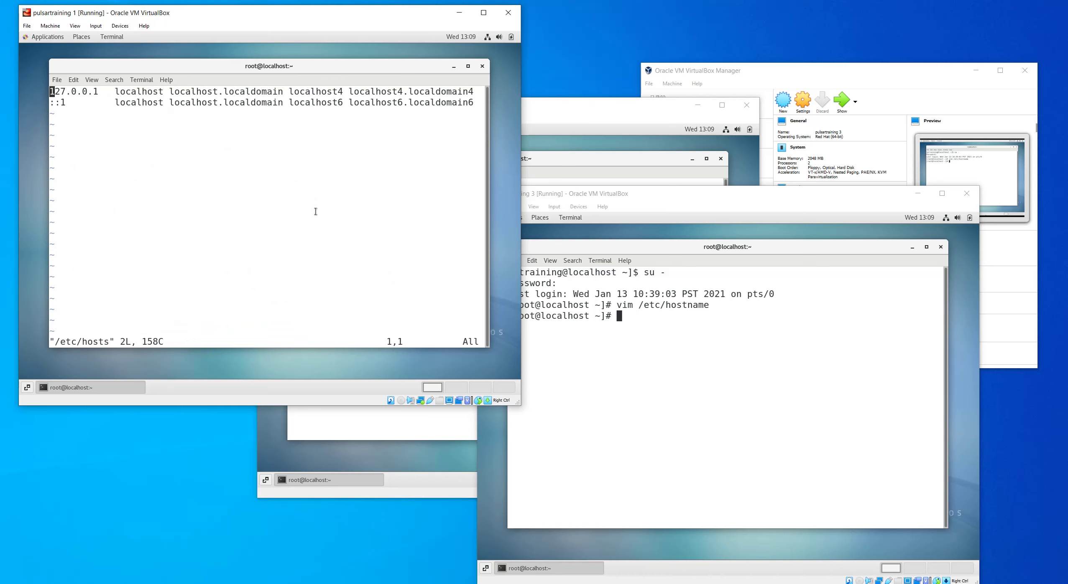
key(Down)
key(i)
key(End)
key(Return)
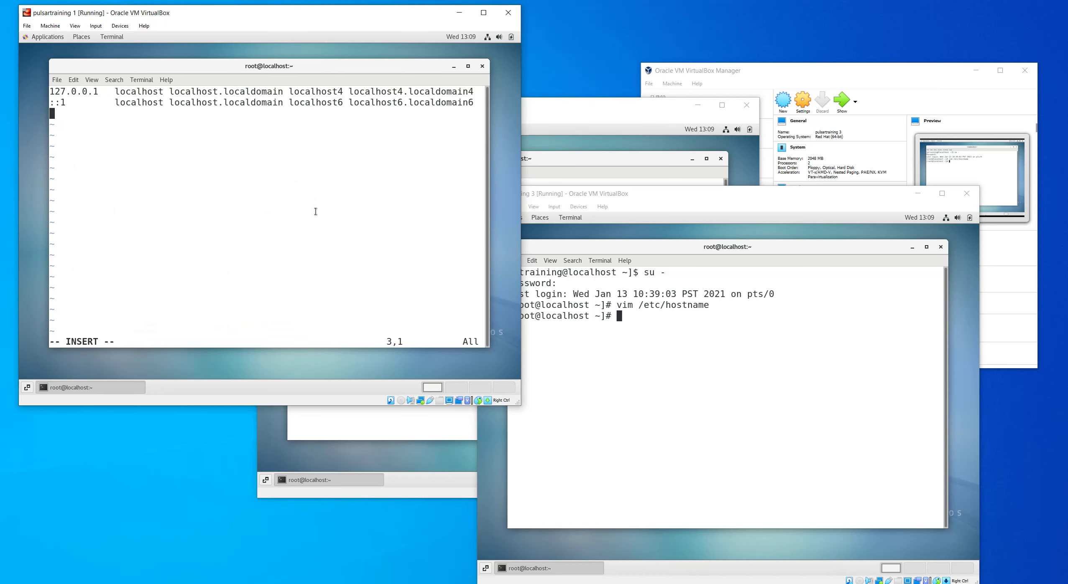
key(Return)
text(192.168.1.144 pulsartraining01)
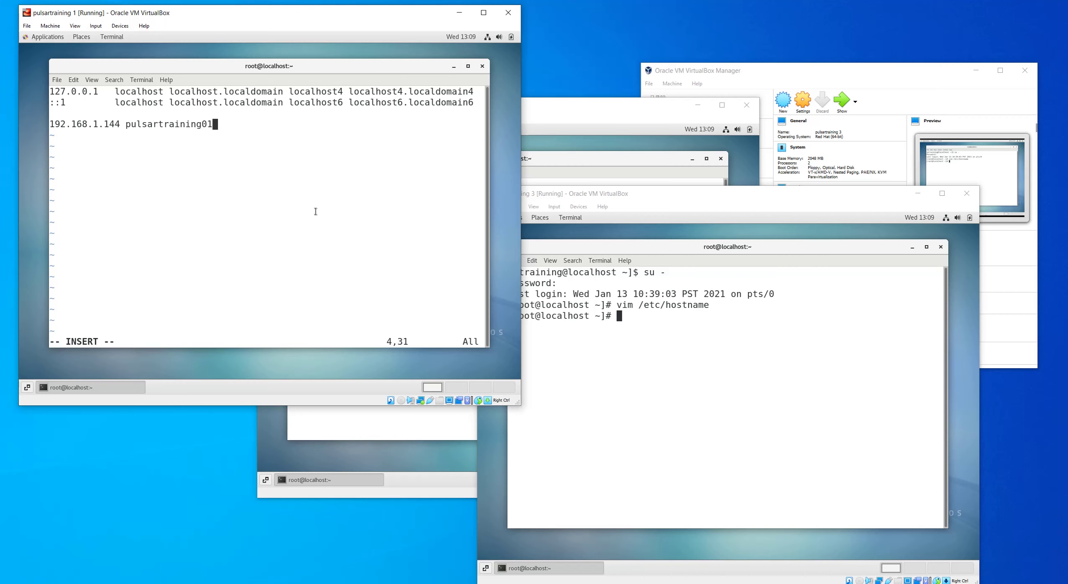
In pulsartraining 2, list the network addresses with ip addr and copy the enp0s3 interface's IPv4 address.
click(576, 122)
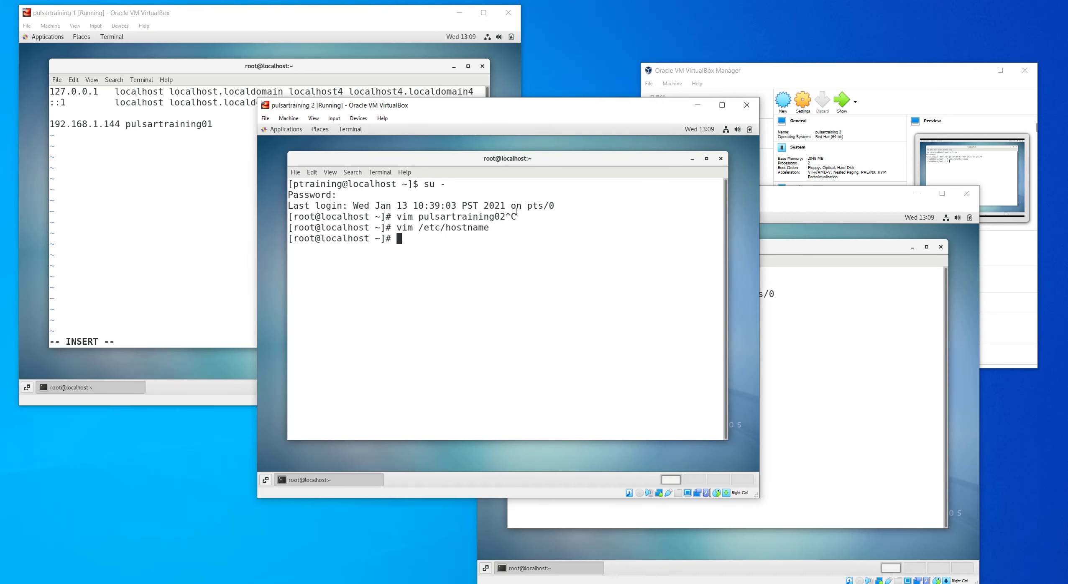
text(ip addr)
key(Return)
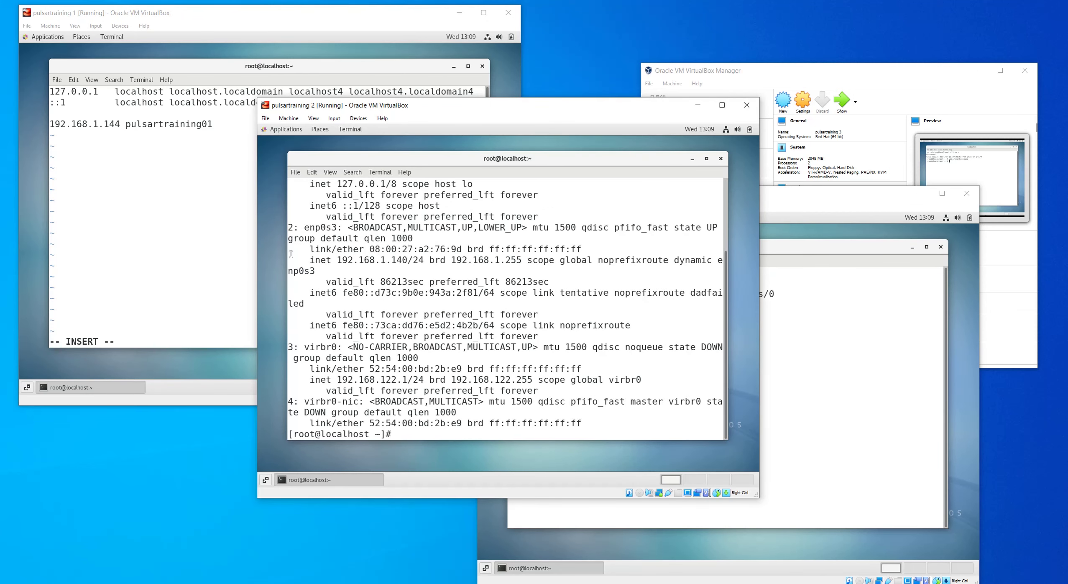
drag(288, 227, 583, 326)
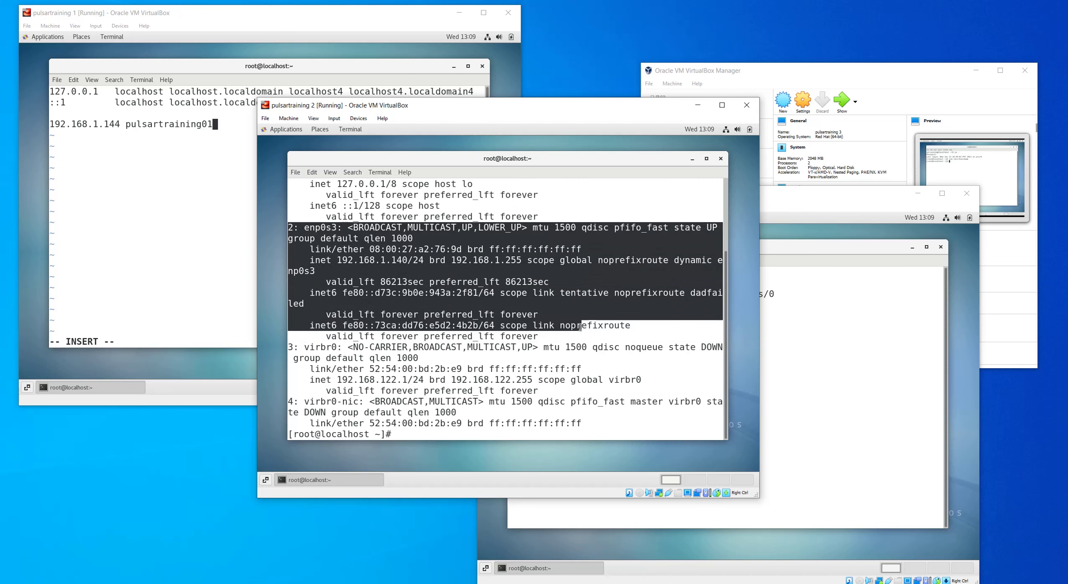
double_click(390, 261)
drag(338, 260, 408, 261)
key(ctrl+c)
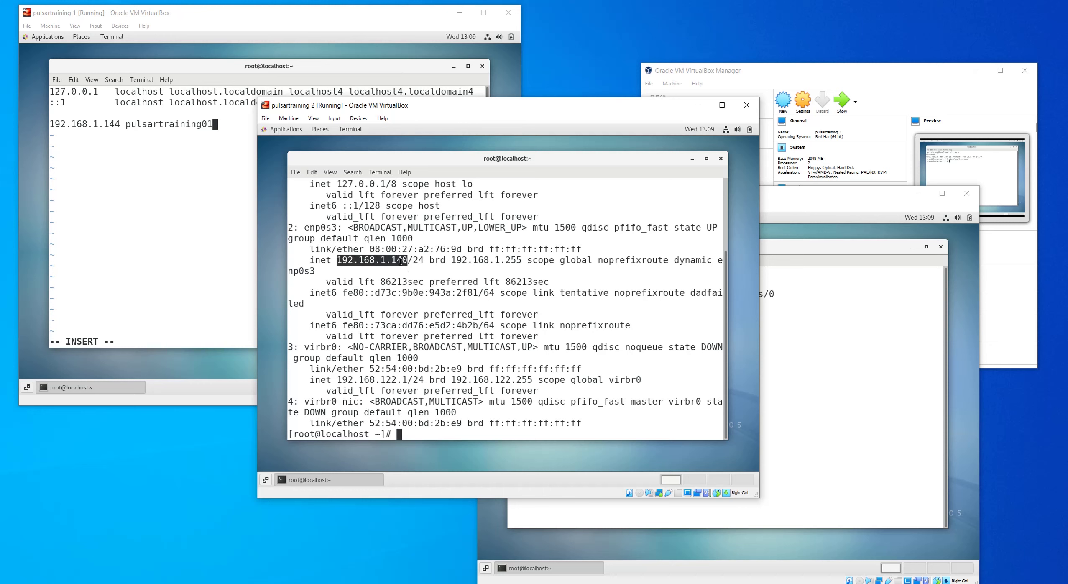
In pulsartraining 1's /etc/hosts, add the entry 192.168.1.140 pulsartraining02 on a new line below pulsartraining01.
click(261, 190)
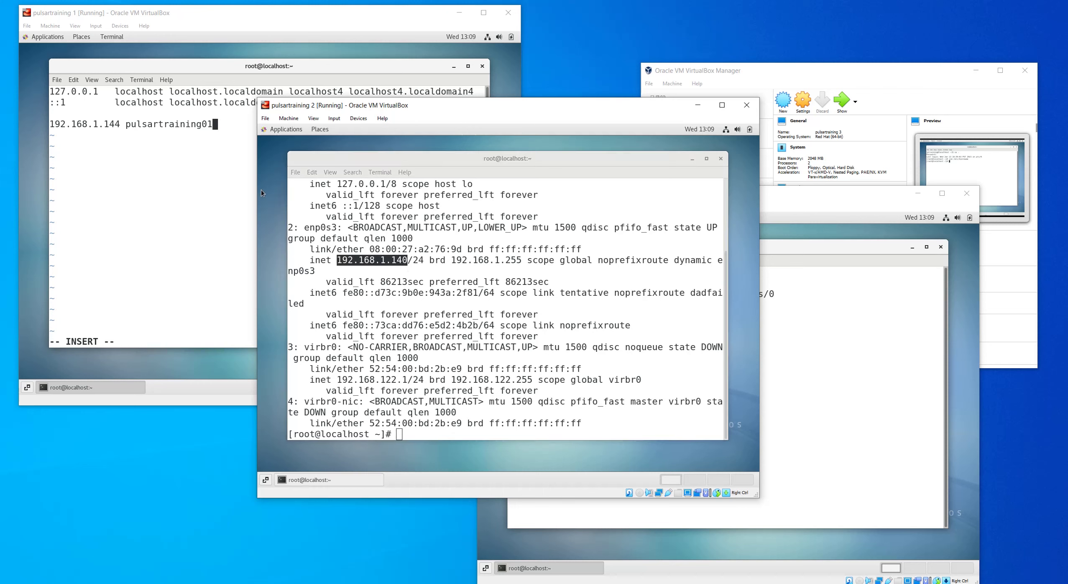
click(238, 169)
key(Return)
key(ctrl+shift+v)
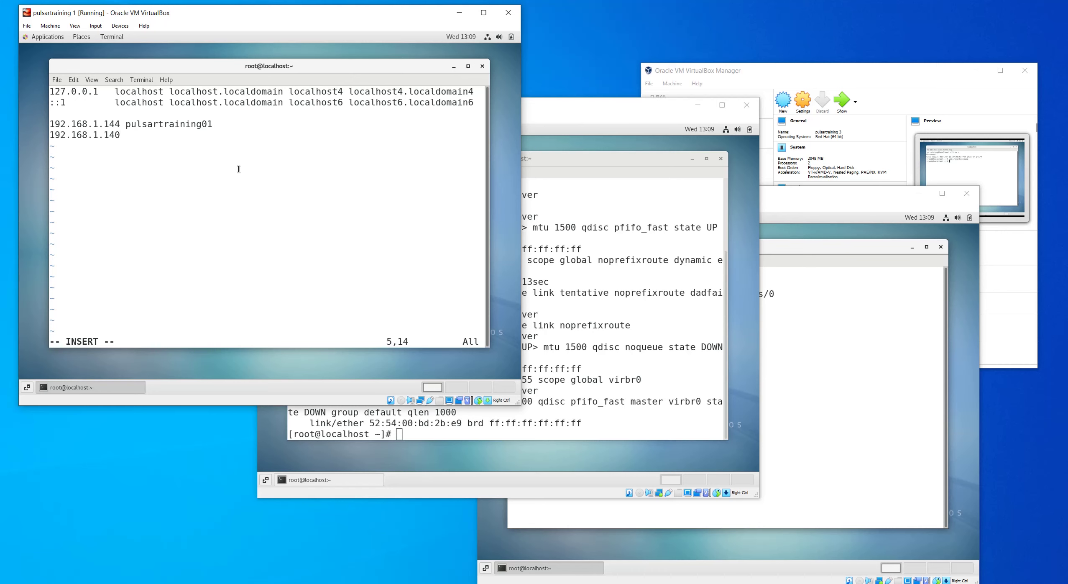
text(pulsartraining02)
In pulsartraining 3, list the network addresses with ip addr and select the enp0s3 interface's IPv4 address for copying.
click(782, 359)
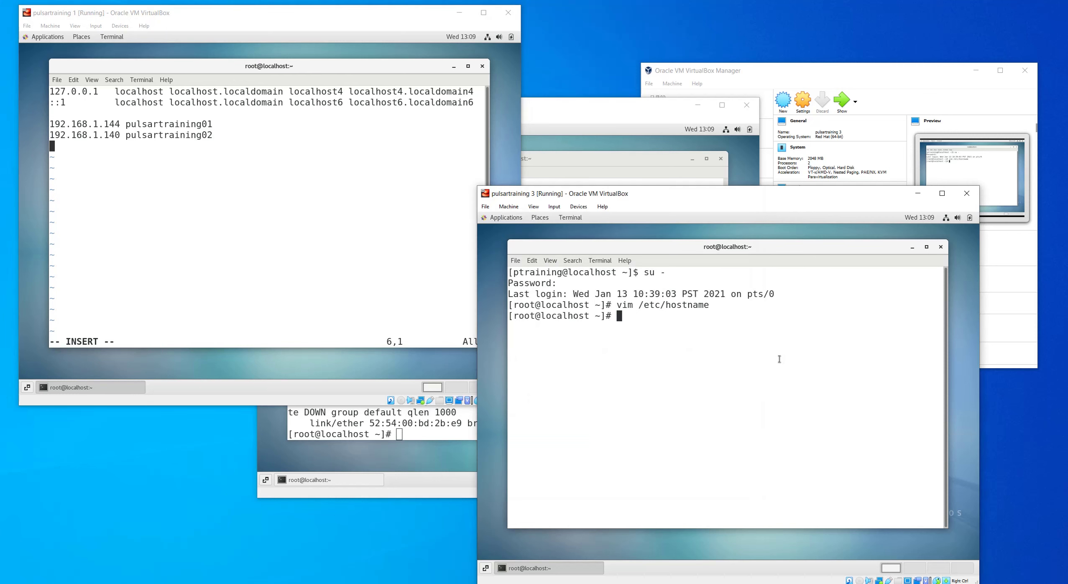
text(ip addr)
key(Return)
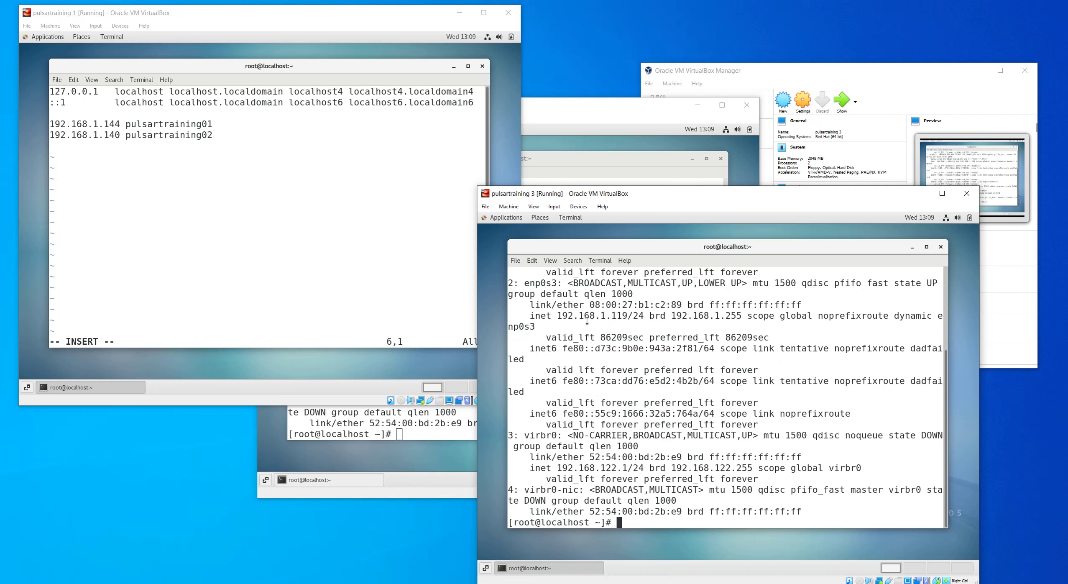
drag(558, 316, 624, 315)
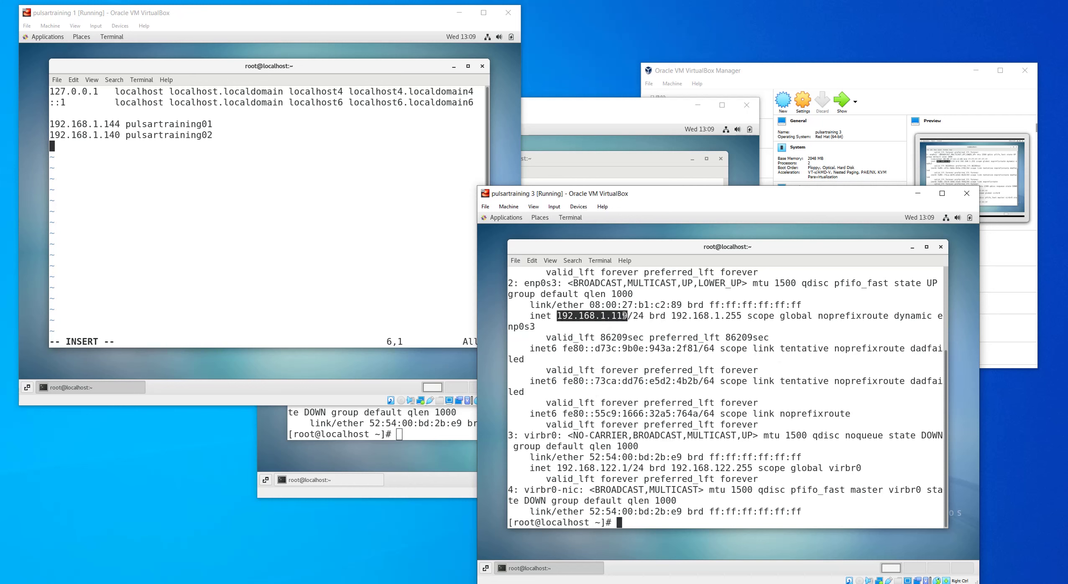
In pulsartraining 1's /etc/hosts, add the entry 192.168.1.119 pulsartraining03 and leave insert mode.
click(332, 249)
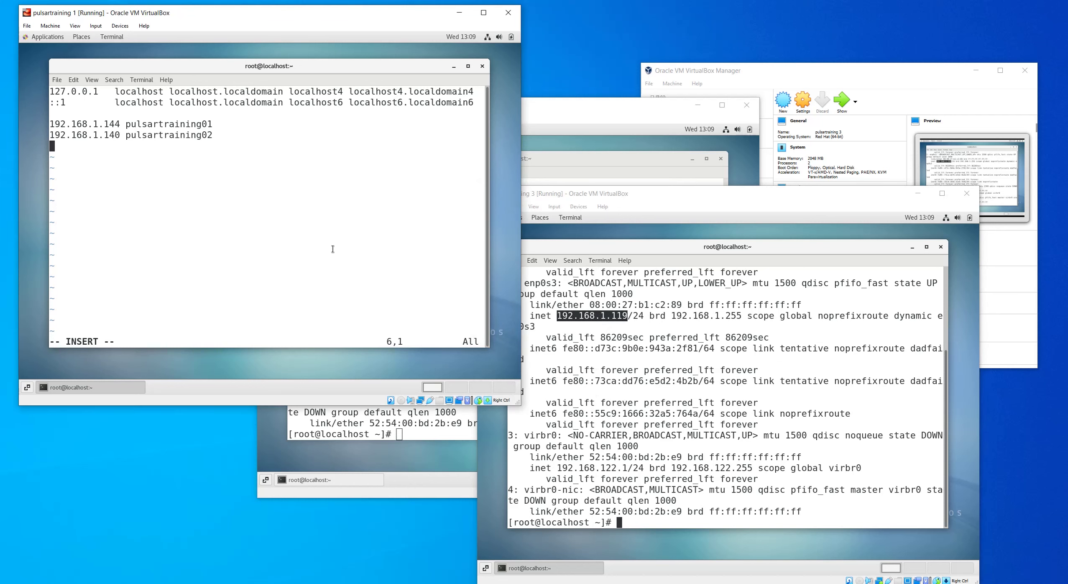
middle_click(331, 248)
text(pulsa)
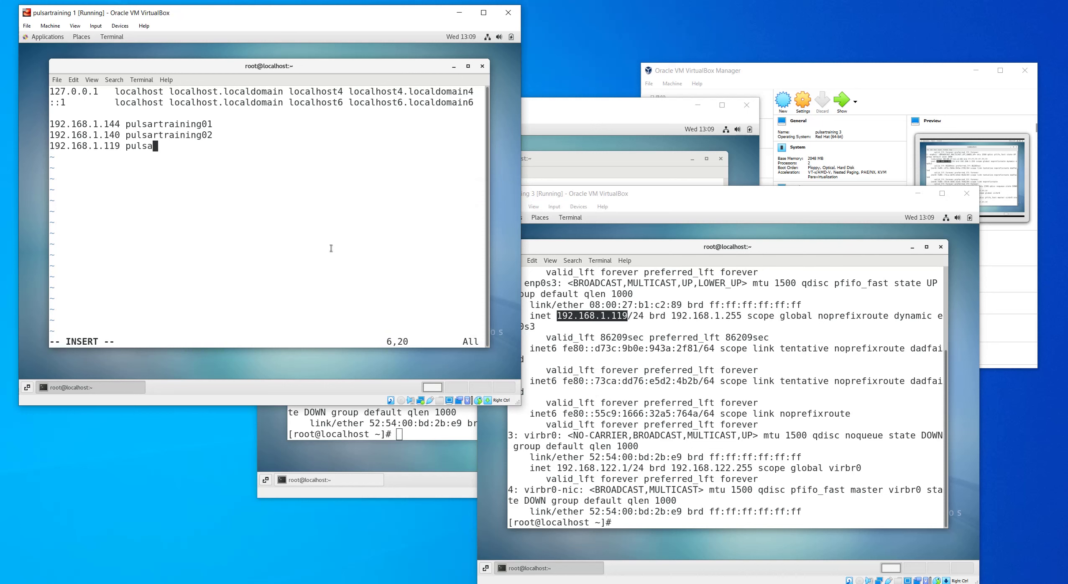
text(rtraining03)
key(Escape)
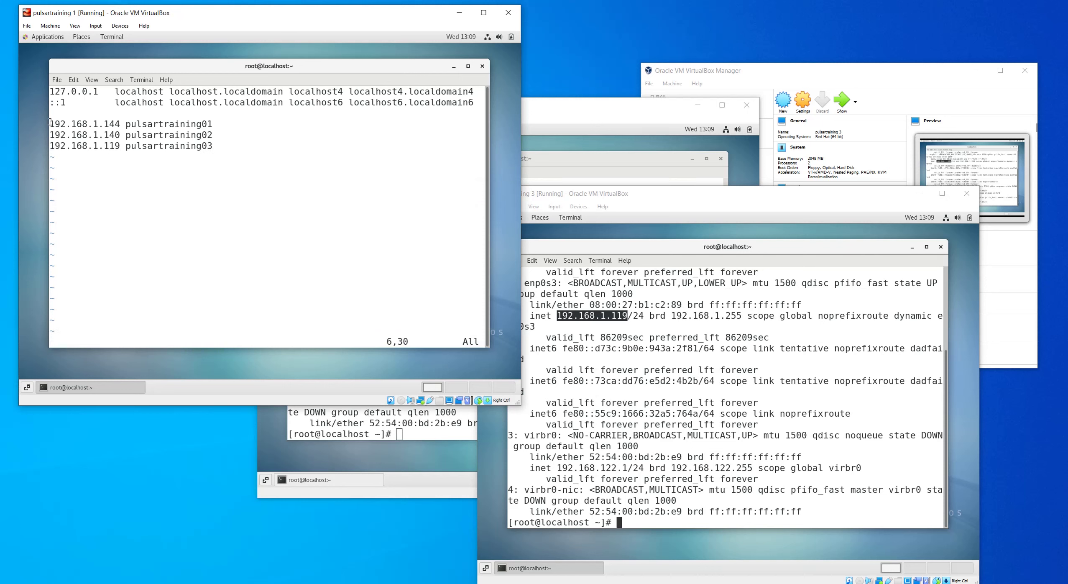
Copy the three pulsartraining host entries from pulsartraining 1, and open /etc/hosts in vim on pulsartraining 2.
drag(50, 123, 253, 140)
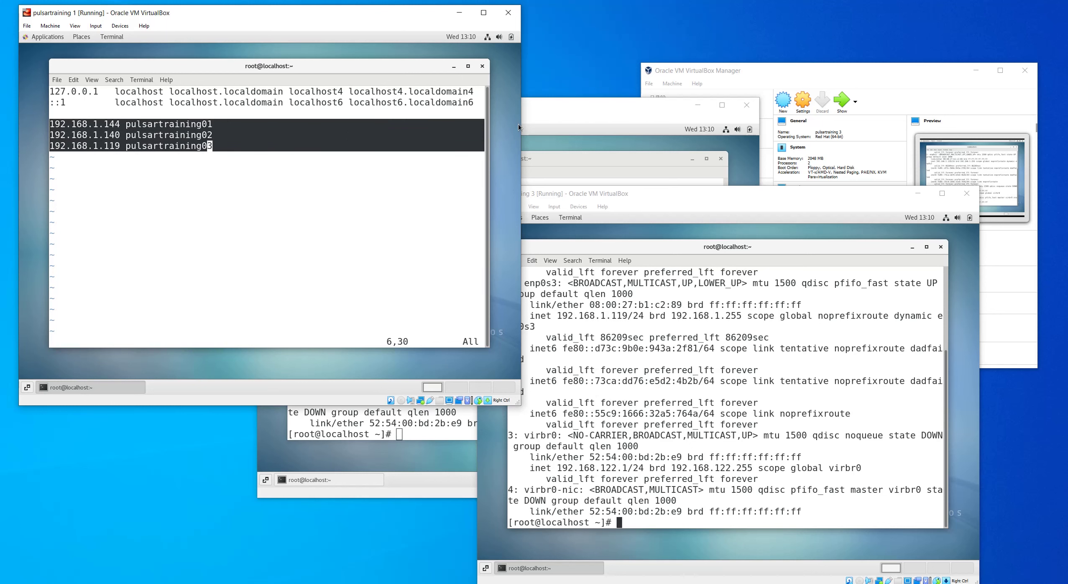
click(548, 113)
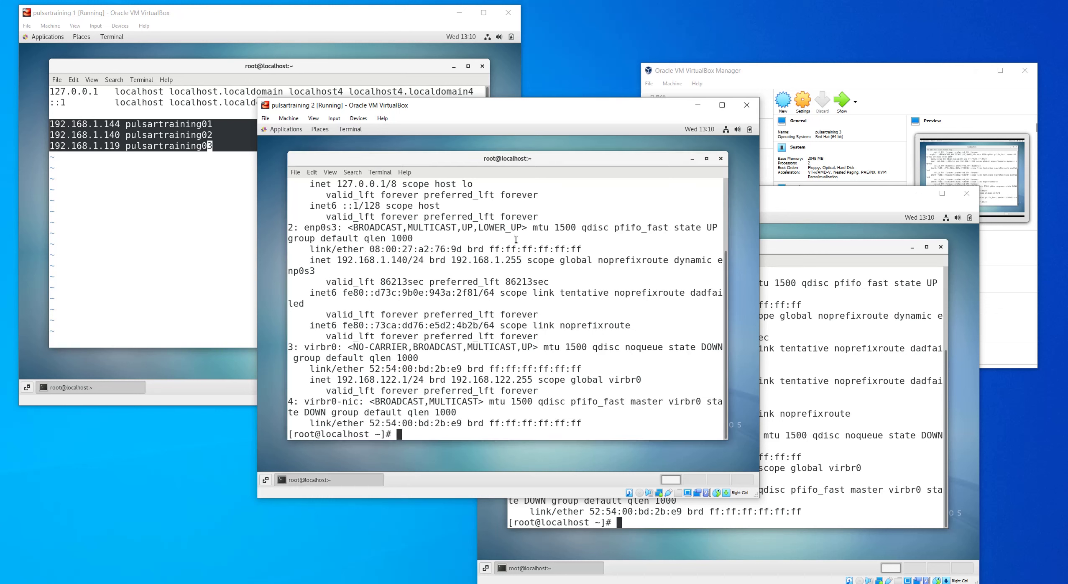
text(vim /etc/hosts)
key(Return)
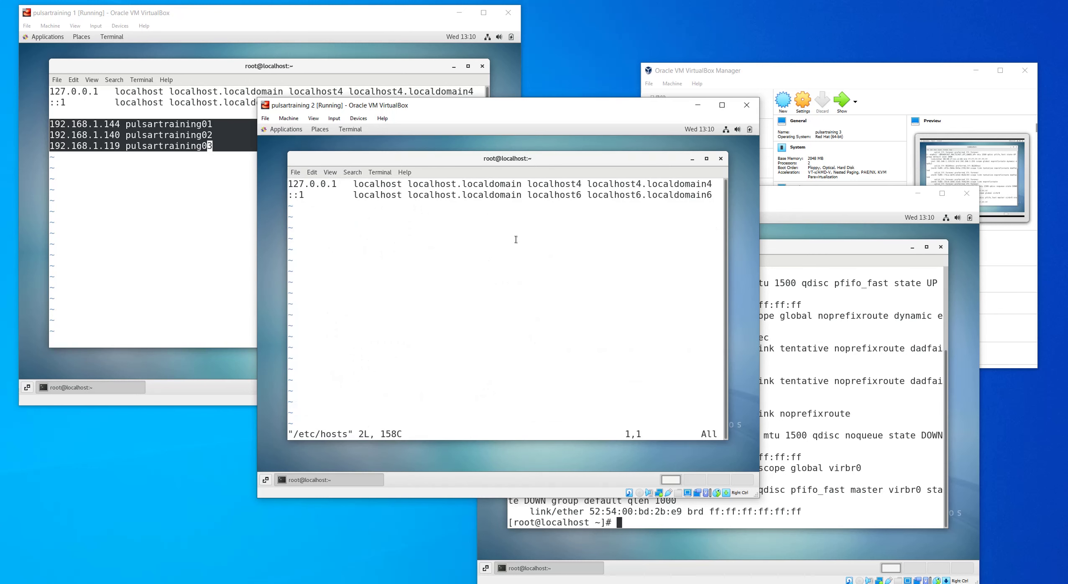
Paste the entries for pulsartraining01, pulsartraining02 and pulsartraining03 below the existing lines after a blank line, then save and quit vim.
key(i)
key(Down)
key(End)
key(Return)
key(Return)
text(192.168.1.144 pulsartraining01 192.168.1.140 pulsartraining02 192.168.1.119 pulsartraining03)
key(Escape)
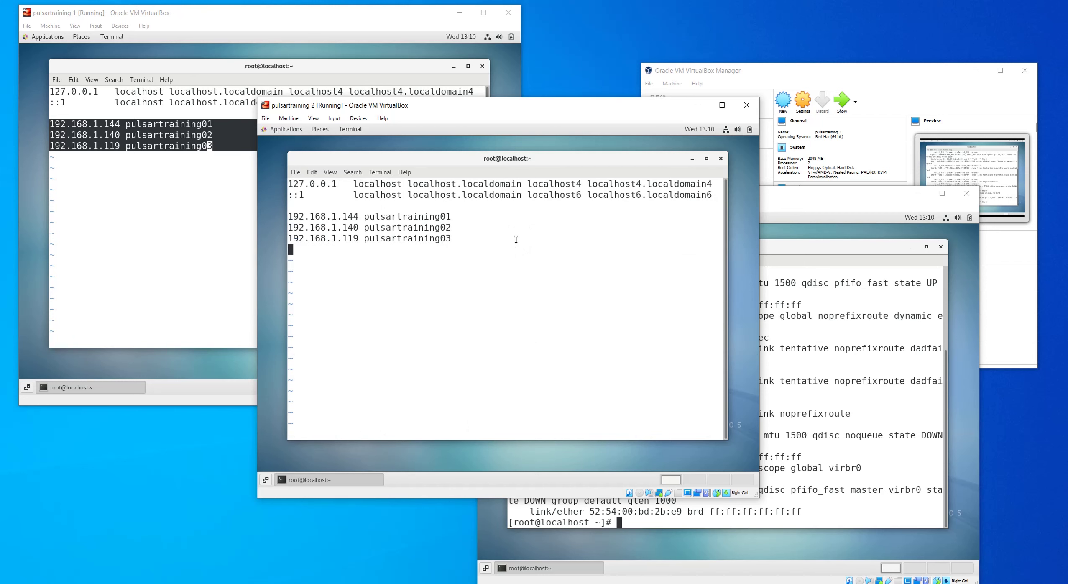
text(:wq)
key(Return)
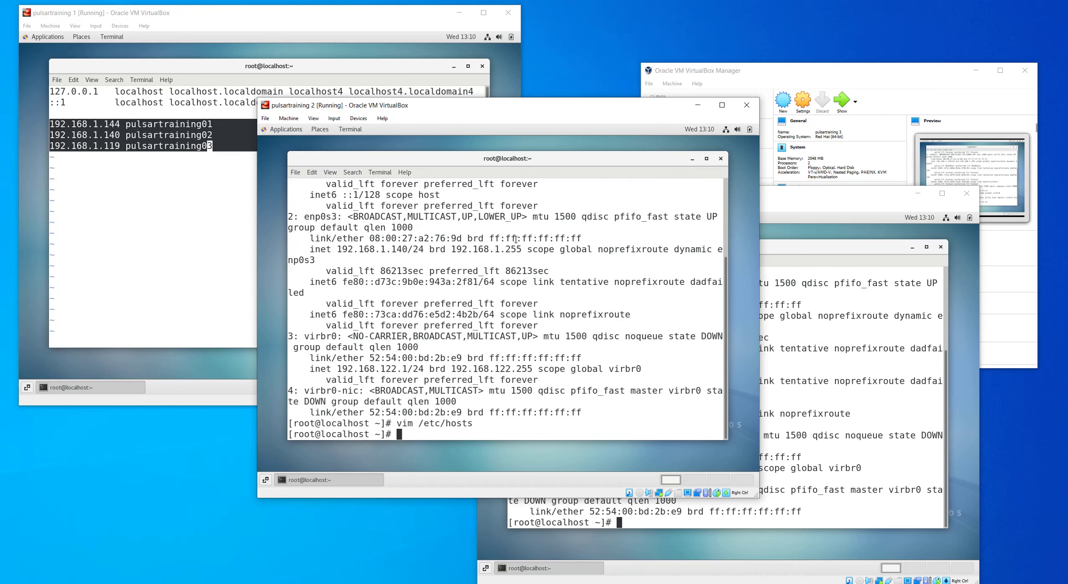
In pulsartraining 3, open /etc/hosts in vim, paste the same three host entries after a blank line, and save the file.
click(790, 245)
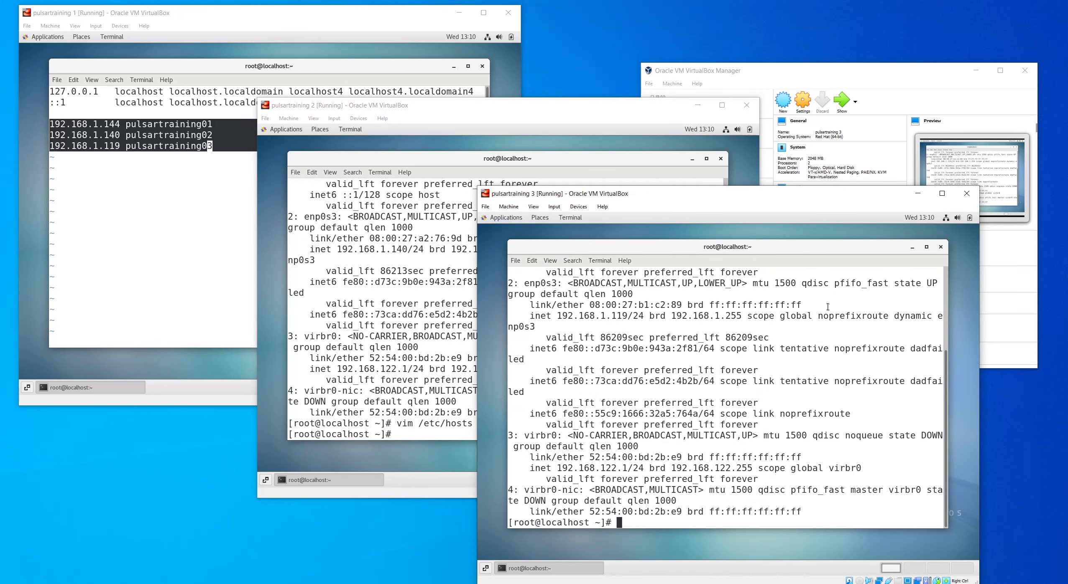
text(vim /etc/hosts)
key(Return)
key(Down)
key(o)
key(Return)
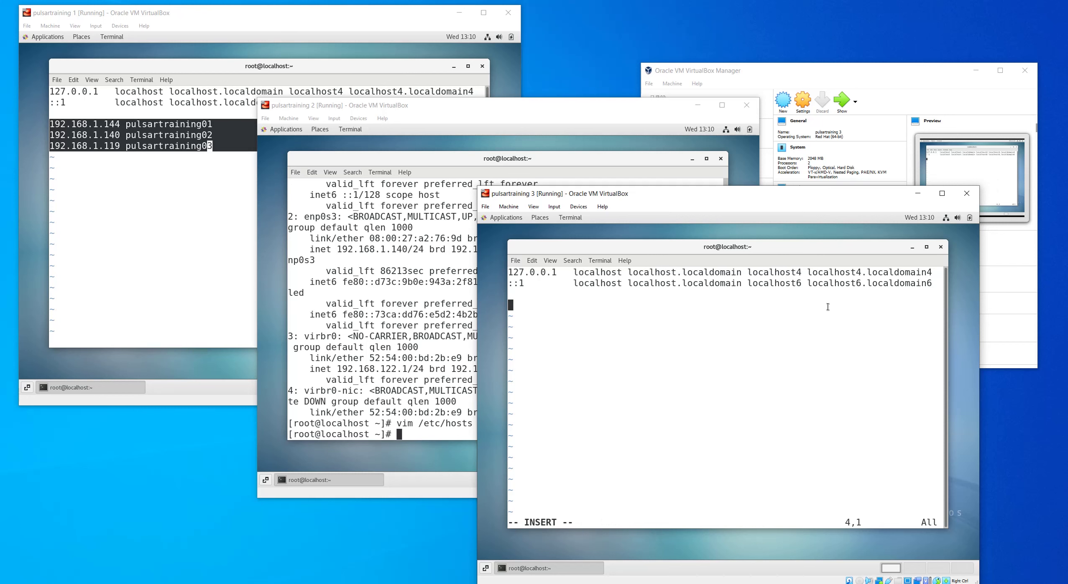
text(192.168.1.144 pulsartraining01 192.168.1.140 pulsartraining02 192.168.1.119 pulsartraining03)
key(Escape)
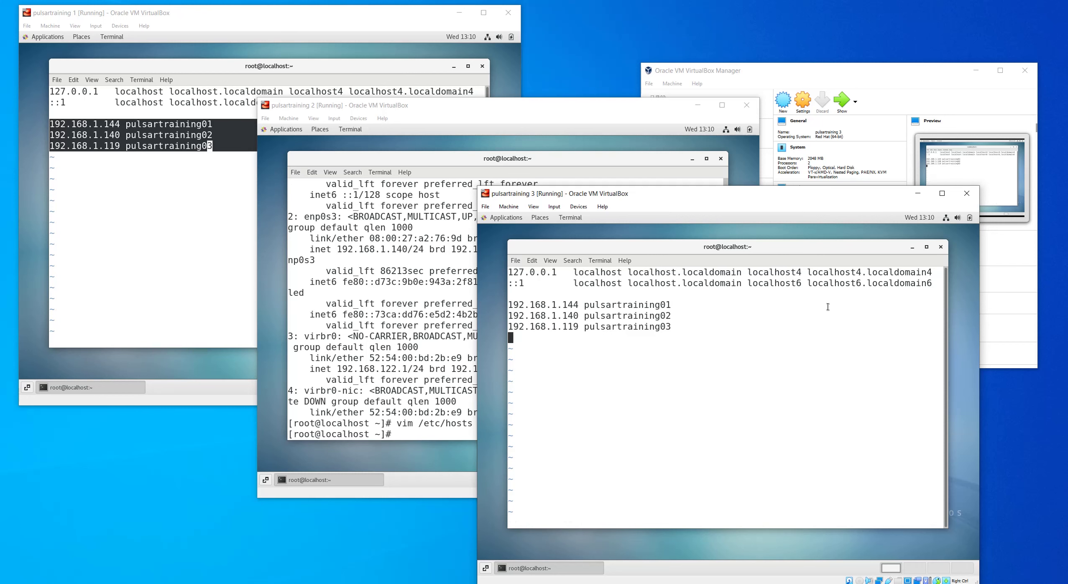
text(:wq)
key(Return)
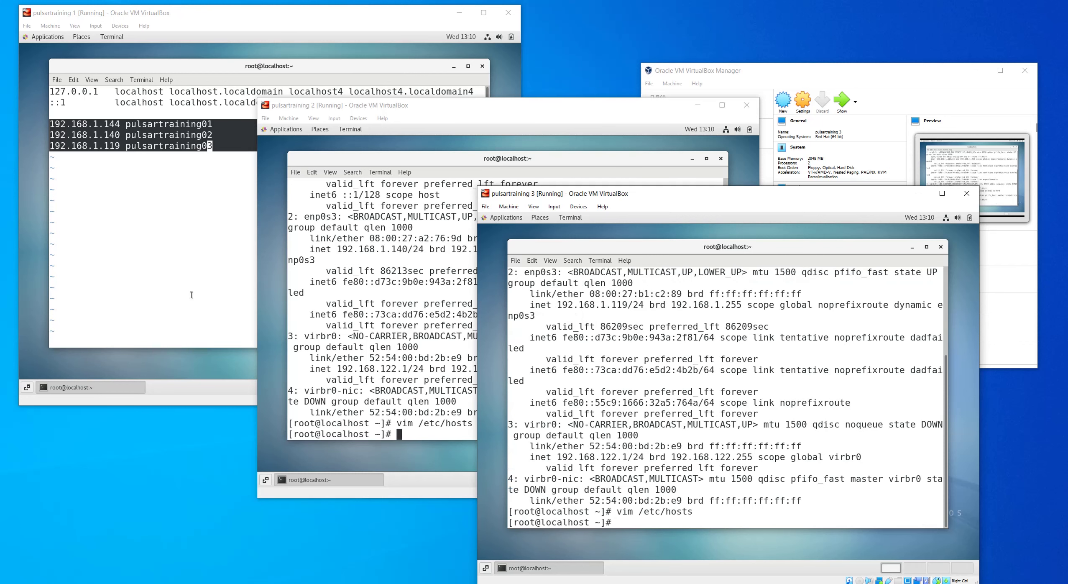
Save the edited /etc/hosts in pulsartraining 1 and quit vim.
click(190, 294)
text(:wq)
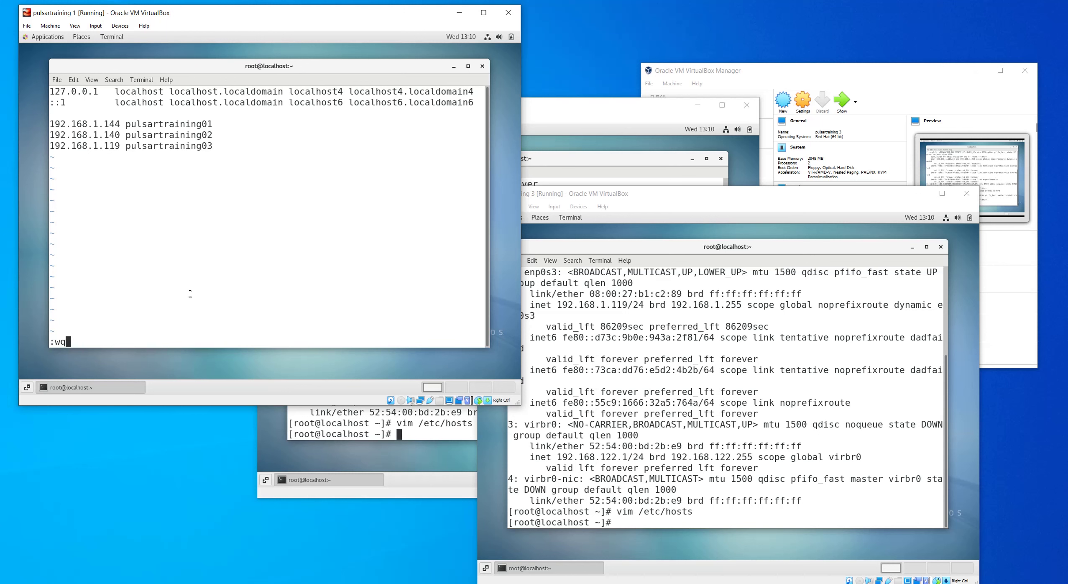
key(Return)
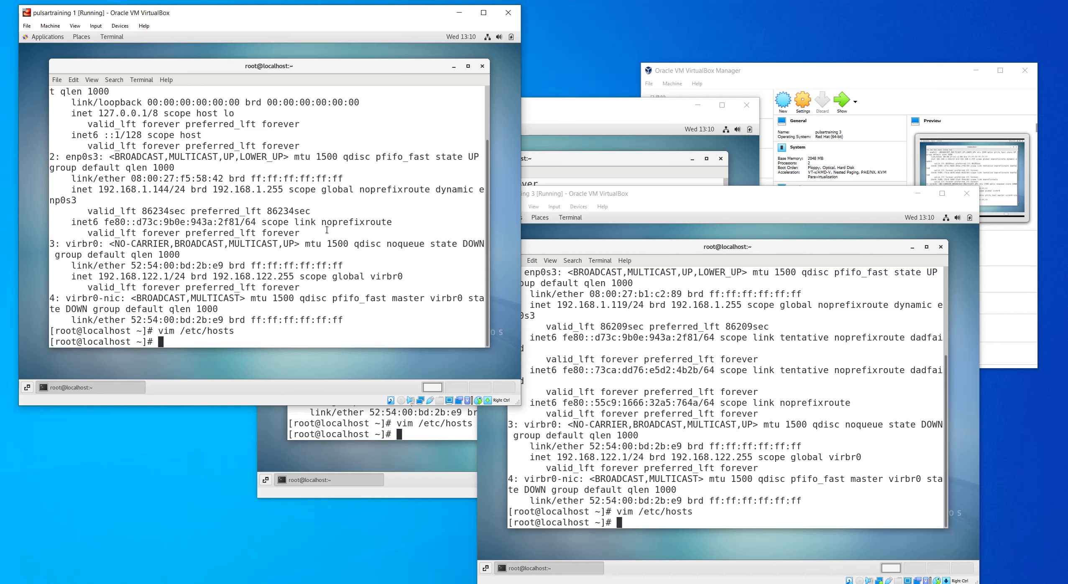
In pulsartraining 1, install epel-release and clusterssh with yum, using -y to answer all prompts.
text(yum install -y epel-release)
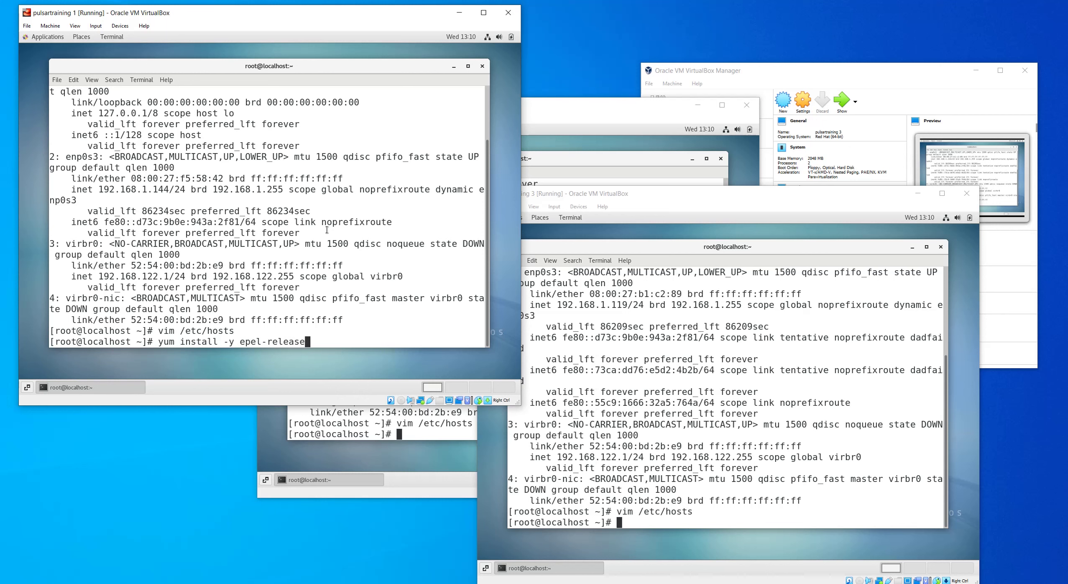
key(Return)
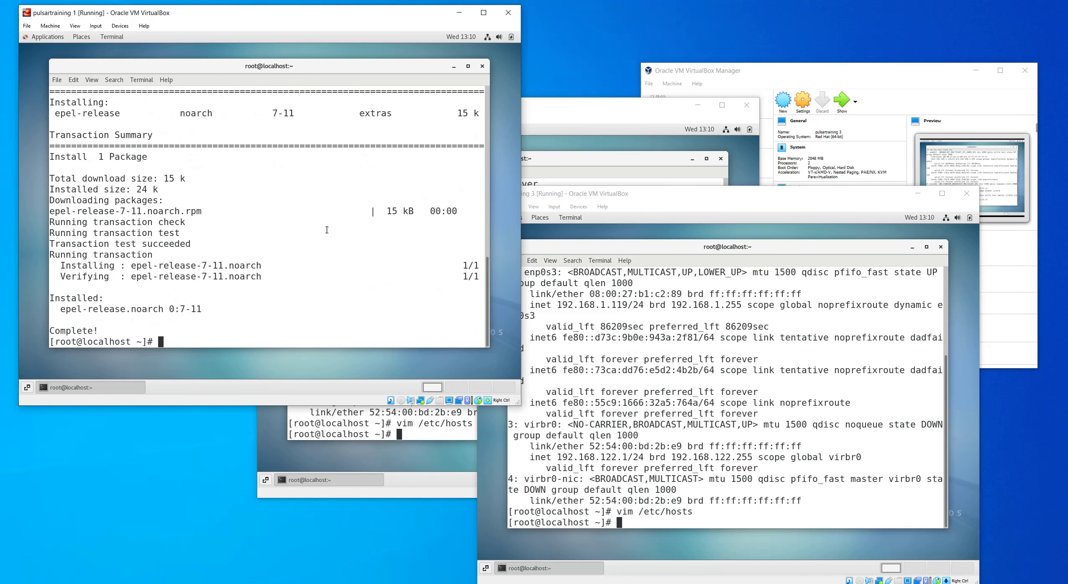
text(yum install -y clusterssh)
key(Return)
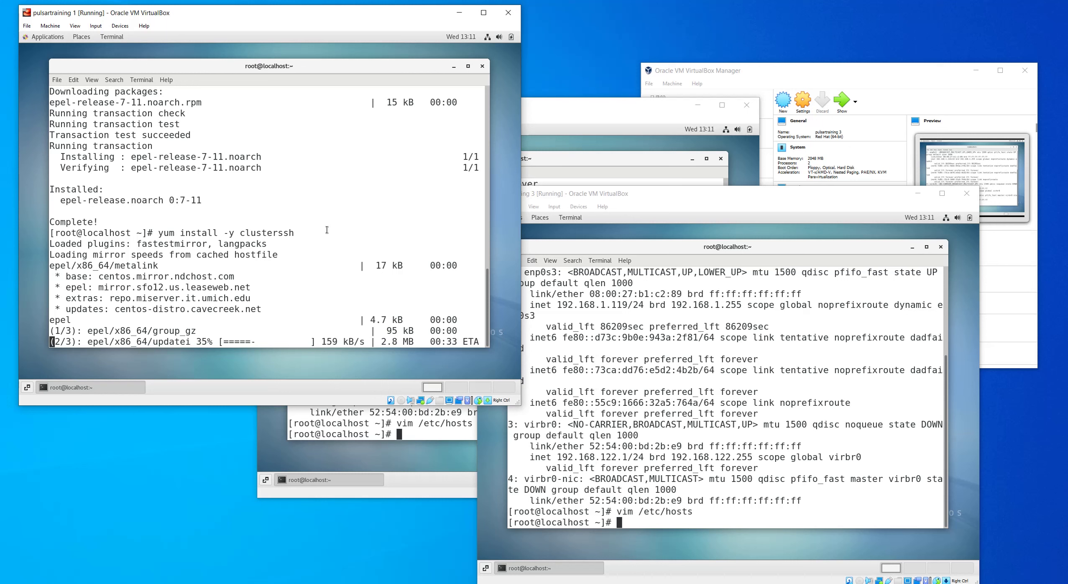
From pulsartraining 2, ping pulsartraining01 and pulsartraining03 by hostname, stopping each ping after a couple of replies.
click(420, 422)
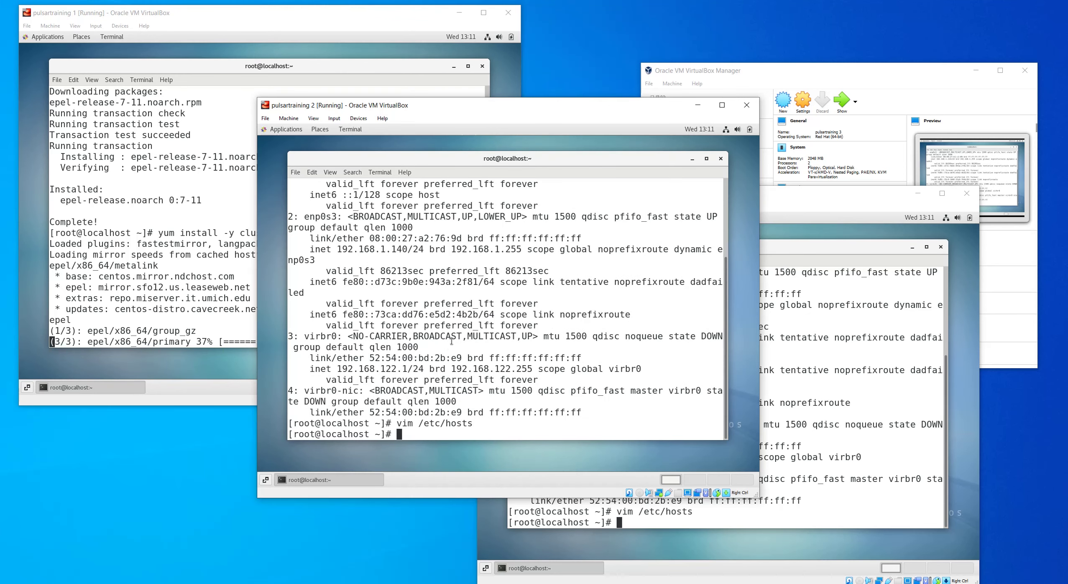
text(ping pulsartraining0)
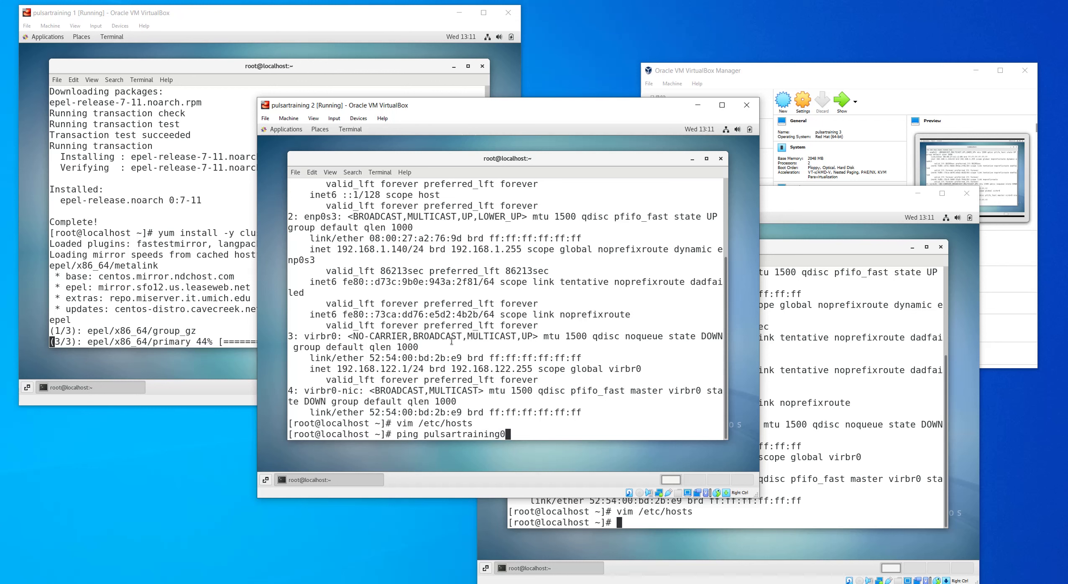
text(1)
key(Return)
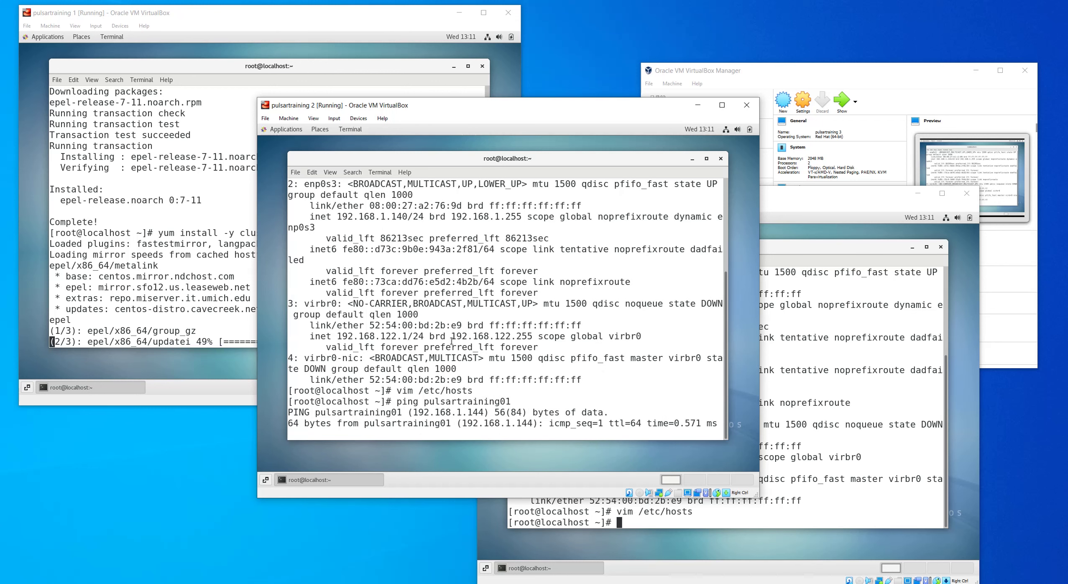
key(ctrl+c)
key(Up)
key(BackSpace)
text(3)
key(Return)
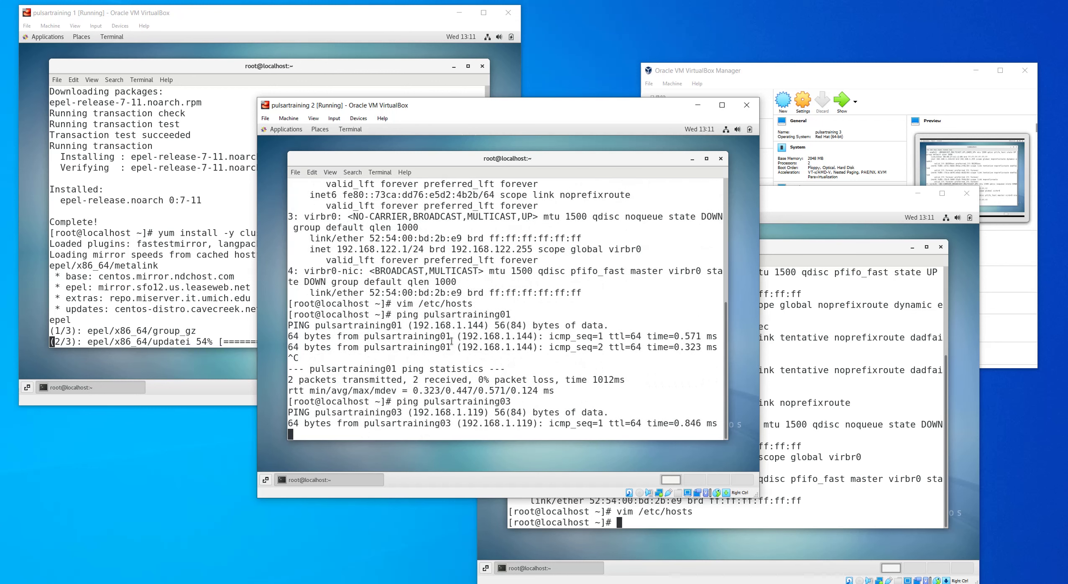
key(ctrl+c)
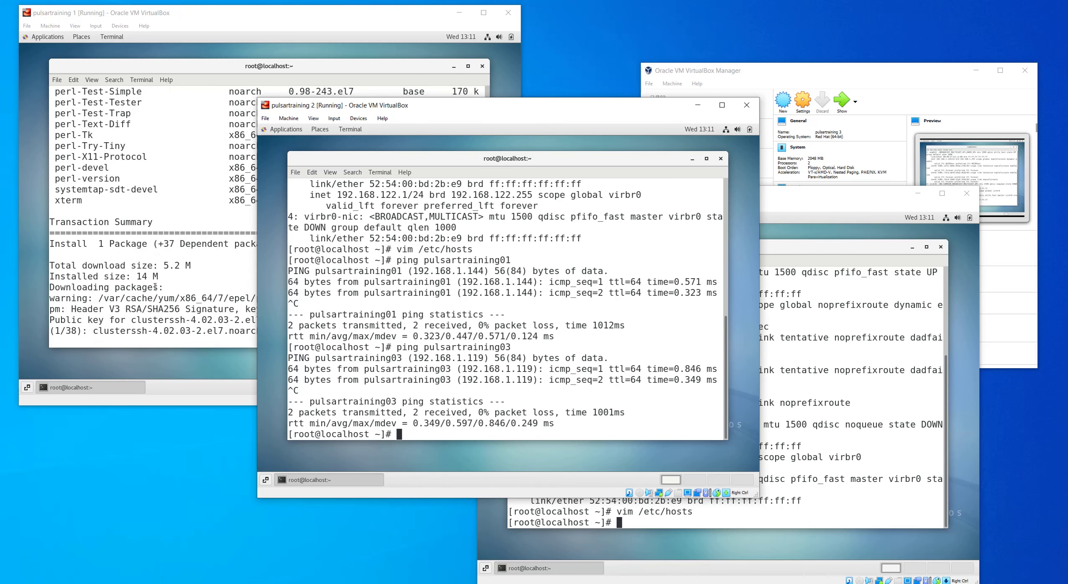
Return to the pulsartraining 1 terminal and check the progress of the clusterssh installation.
click(159, 288)
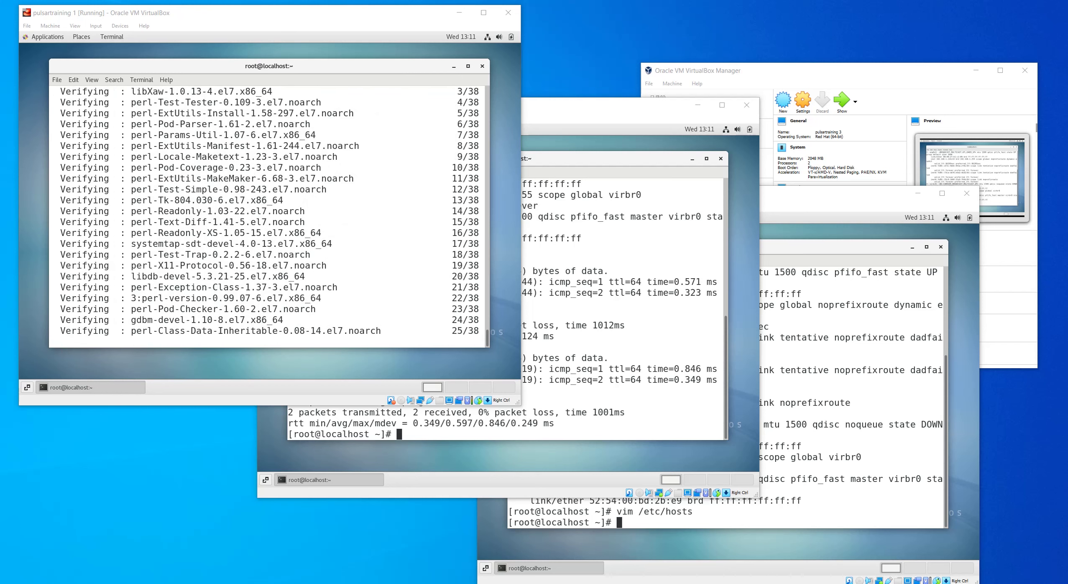
click(302, 188)
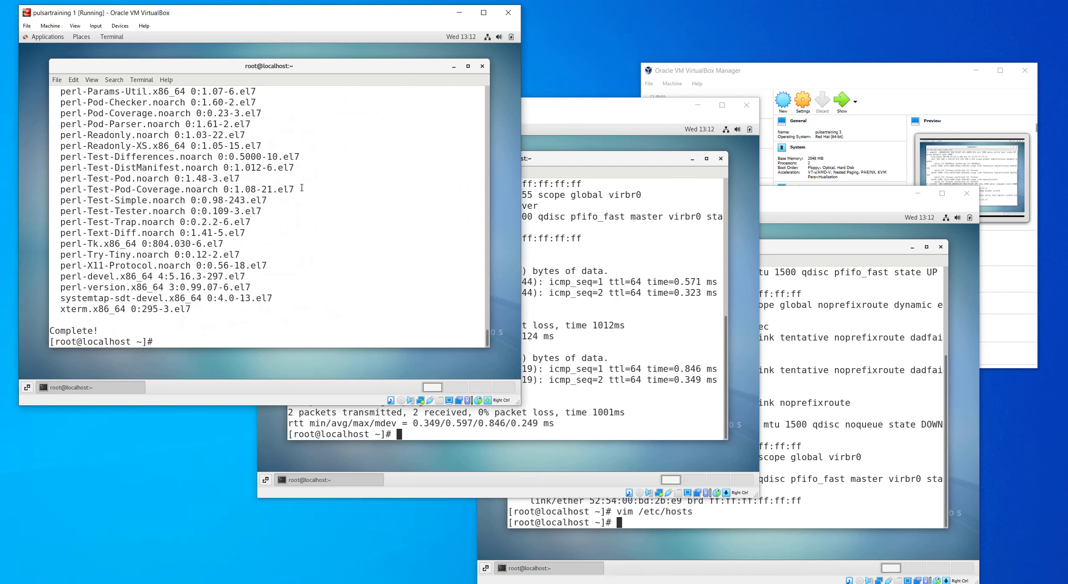